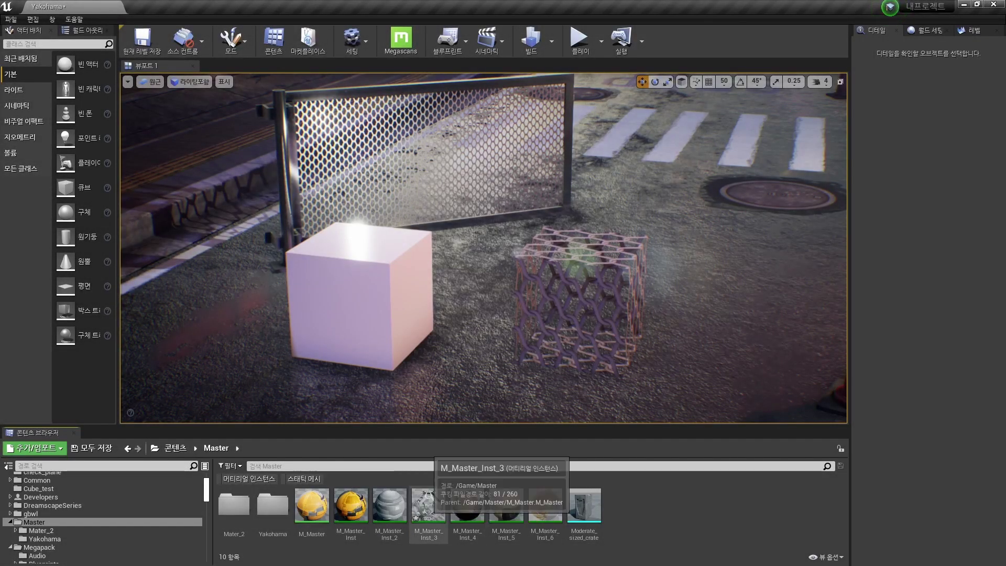
Open M_Master_Inst_3 from the Content Browser in the material instance editor.
double_click(429, 505)
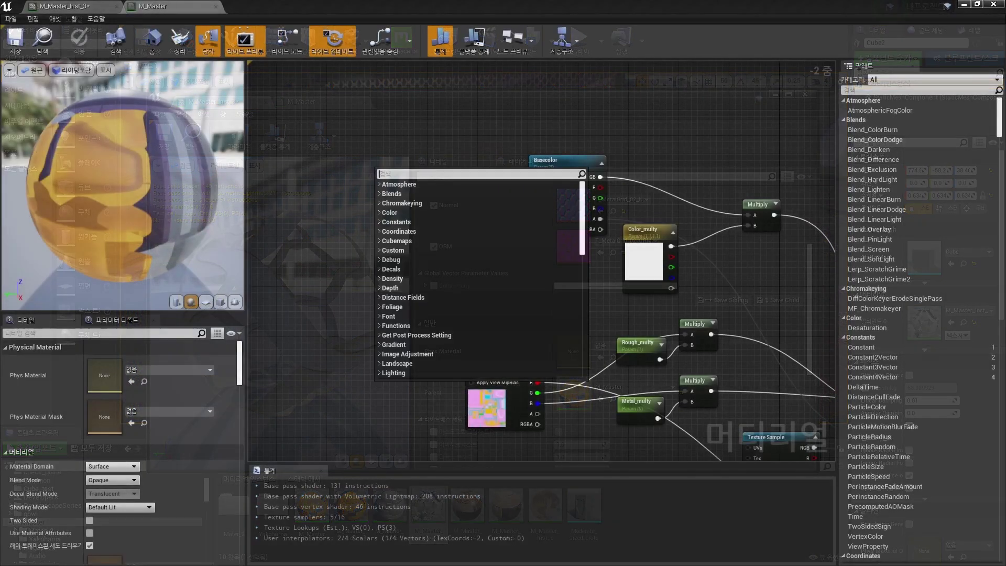
Multiply a TexCoord[0] node by a new scalar parameter named UV_Tile.
type("Tex")
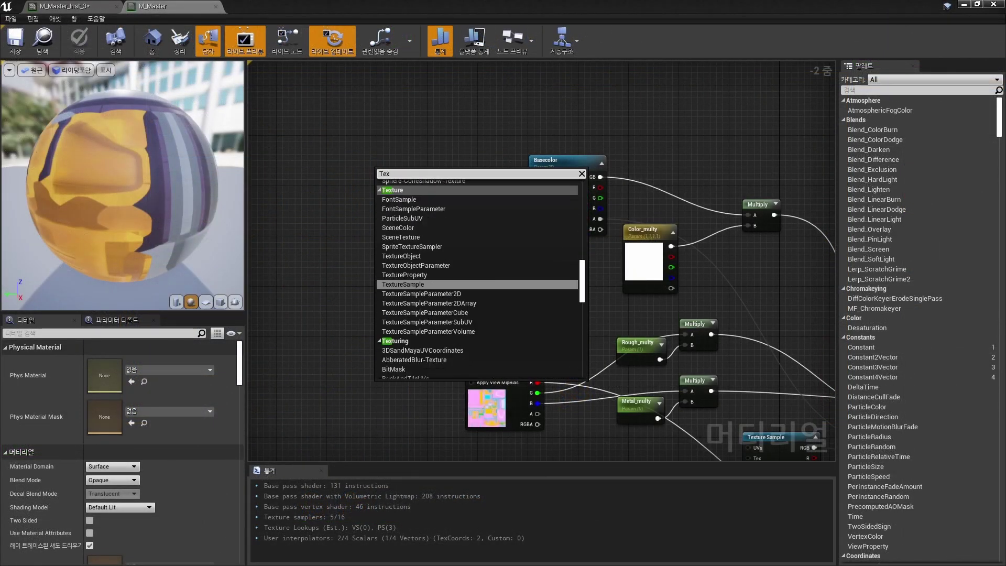
type("tu")
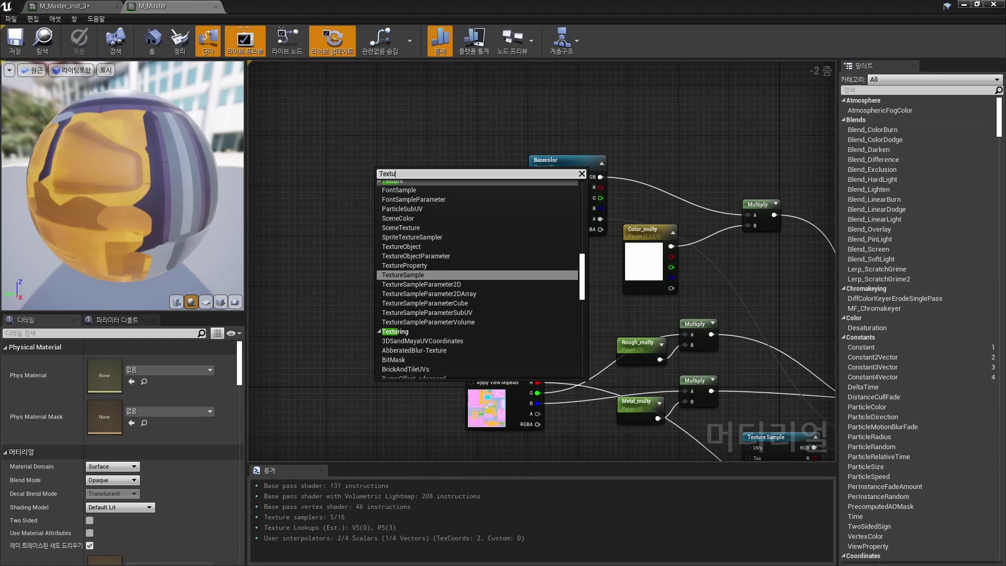
type("recoo")
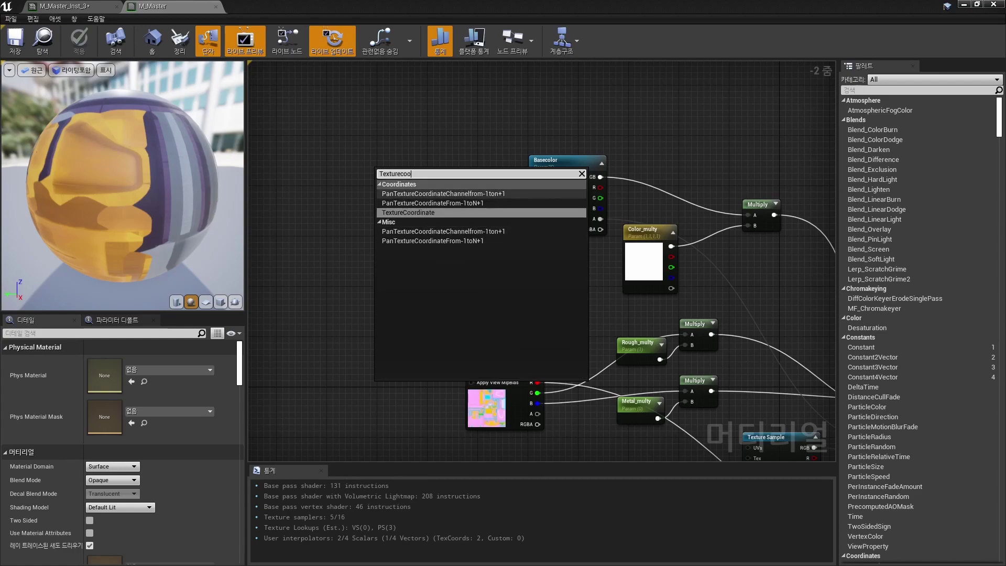
left_click(409, 213)
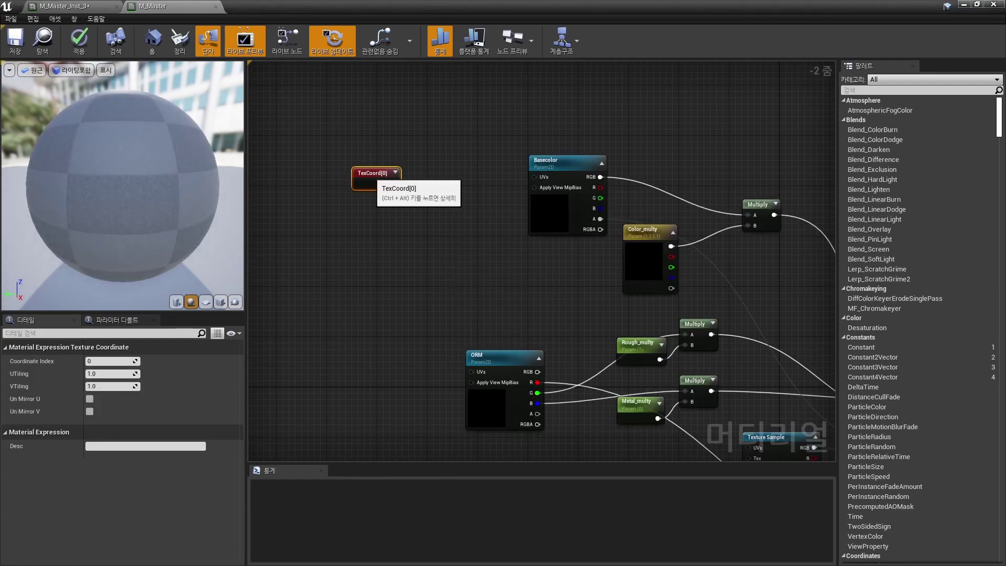
left_click_drag(376, 178, 339, 172)
left_click(404, 176)
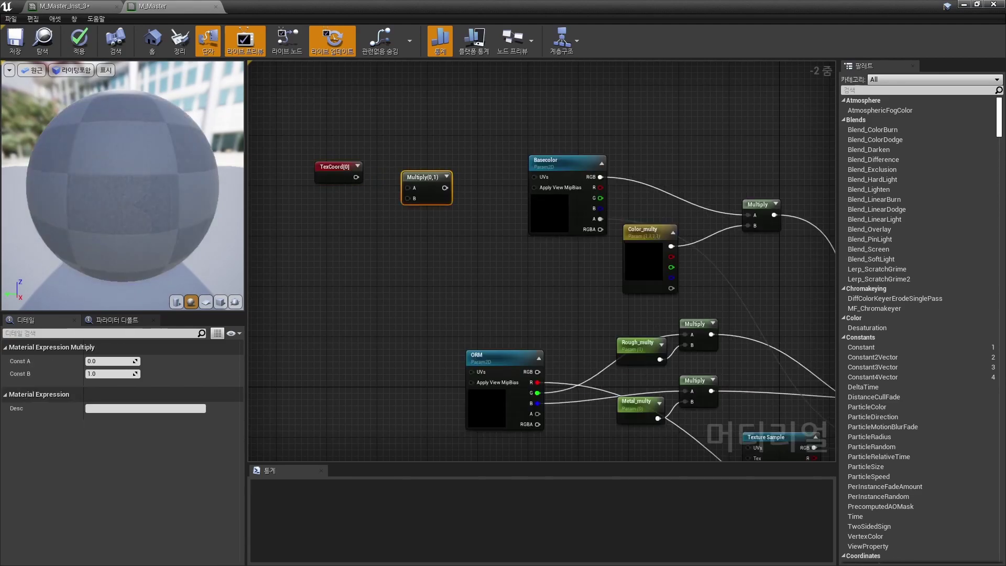
left_click(359, 219)
left_click_drag(356, 177, 408, 187)
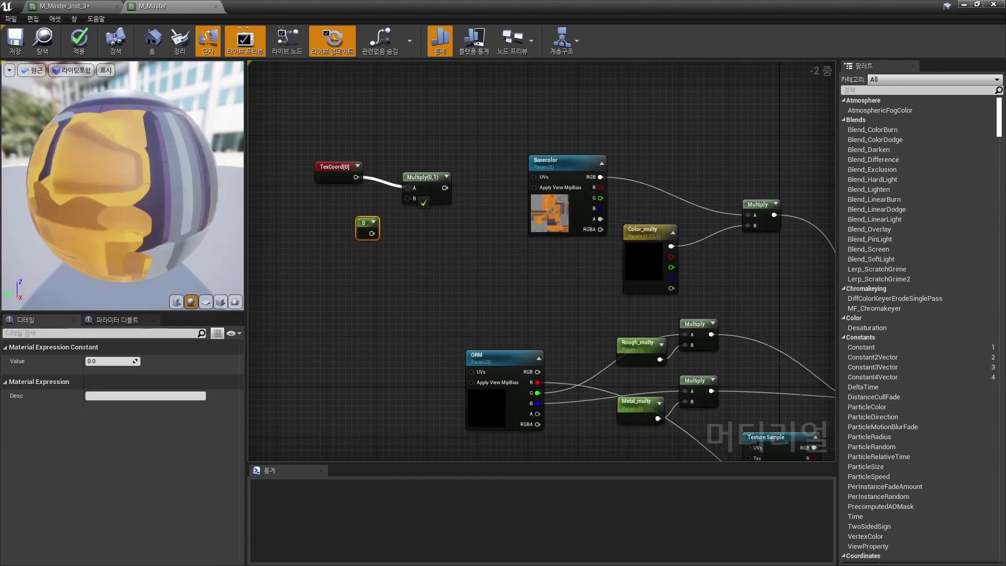
mouse_move(371, 233)
left_mouse_down()
mouse_move(407, 198)
mouse_move(351, 213)
left_mouse_up()
right_click(350, 219)
left_click(381, 263)
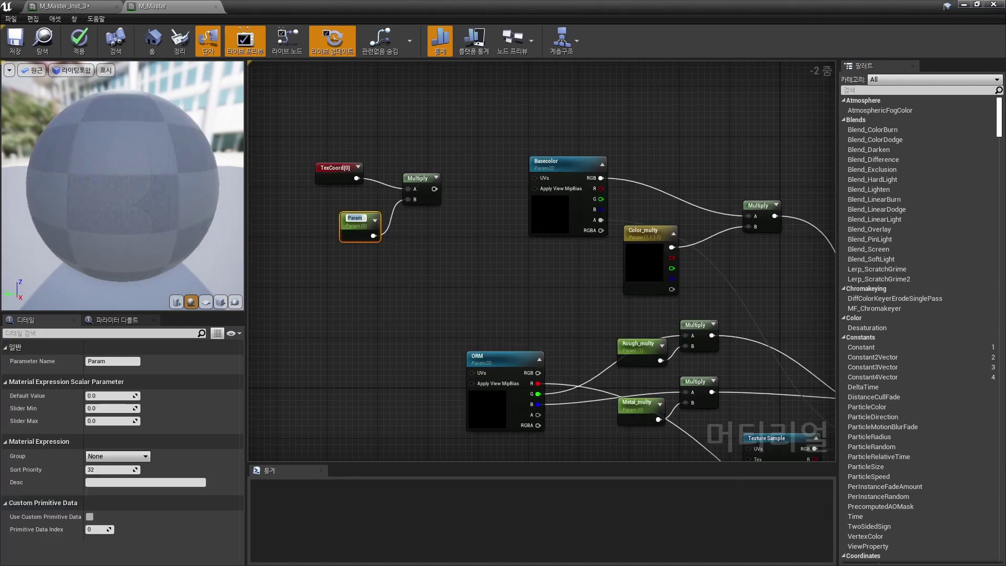
type("UV_Tile")
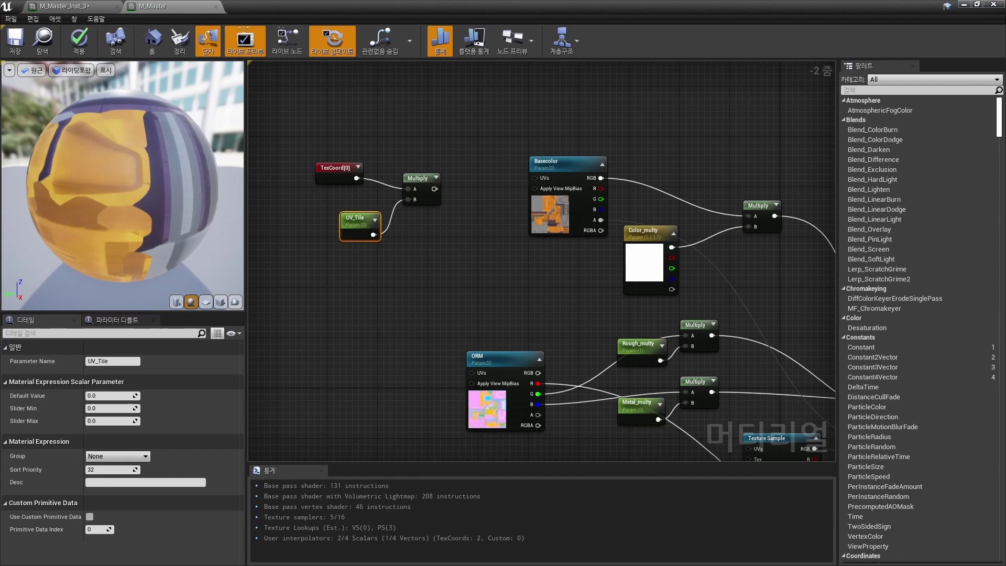
Wire the multiplied UVs into the Basecolor, ORM, Texture Sample and Normal texture UVs.
left_click_drag(434, 189, 532, 178)
right_click_drag(480, 236, 470, 145)
mouse_move(425, 97)
left_mouse_down()
mouse_move(467, 246)
mouse_move(462, 282)
left_mouse_up()
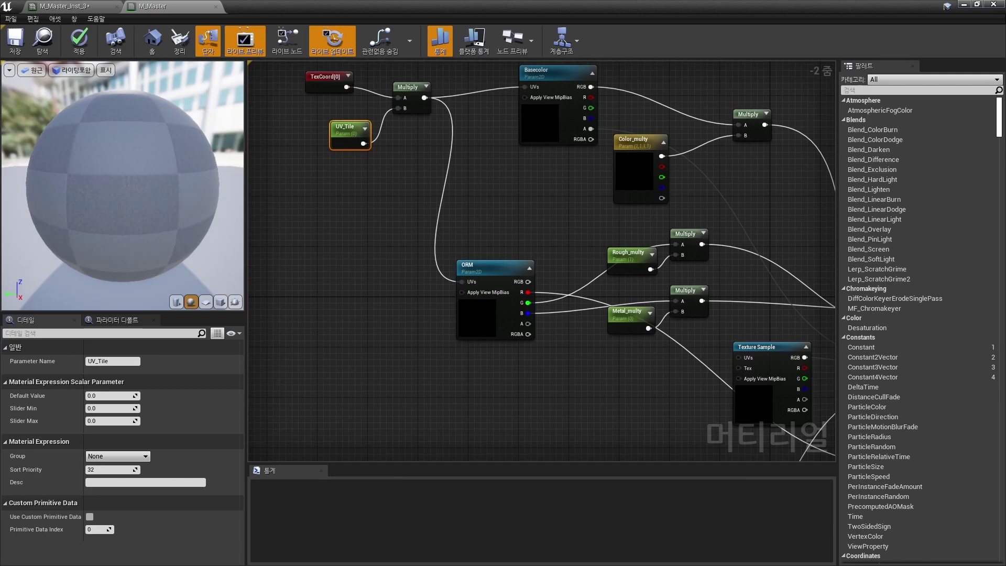
left_click_drag(424, 97, 749, 368)
left_click_drag(424, 97, 407, 362)
scroll(460, 360, "down", 3)
Give UV_Tile a default of 1.0, apply M_Master, and raise the instance's UV_Tile to 3.3645.
left_click(79, 42)
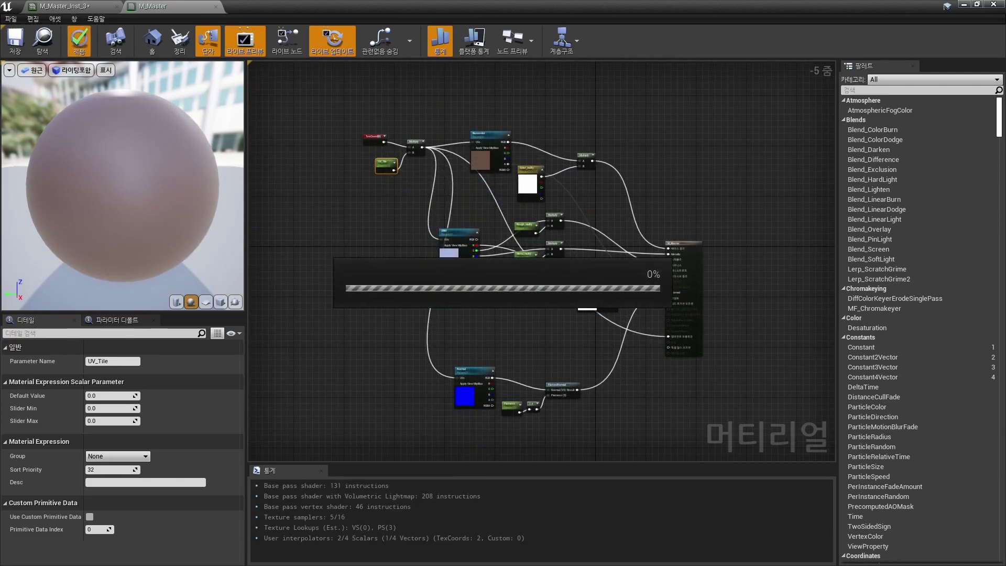
scroll(368, 151, "up", 6)
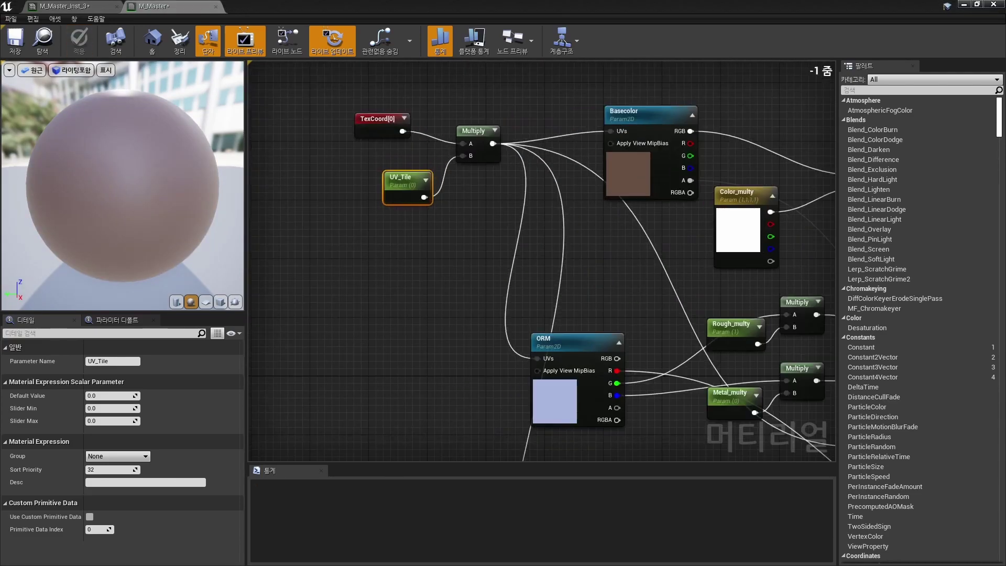
left_click(104, 396)
type("1")
key("Return")
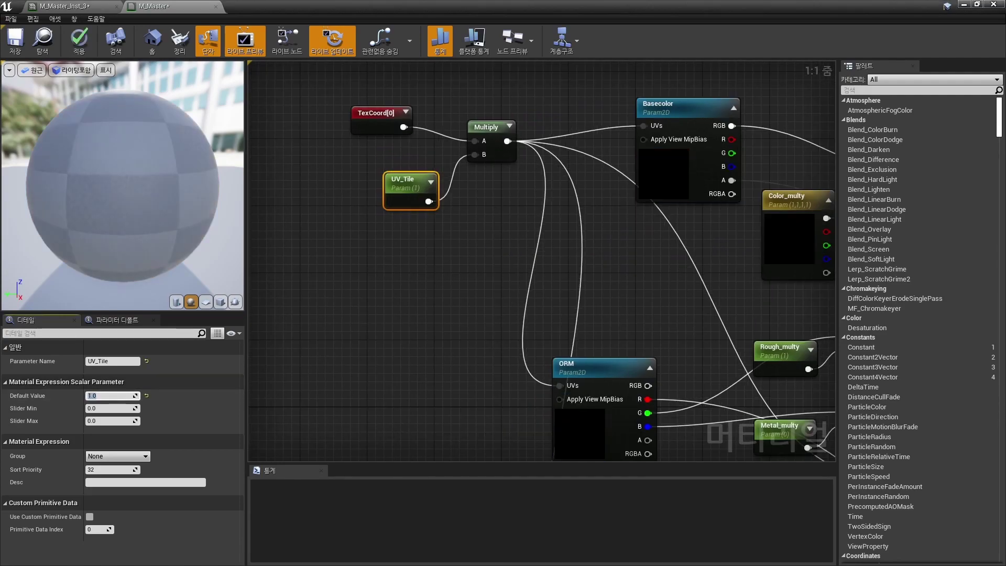
left_click(79, 39)
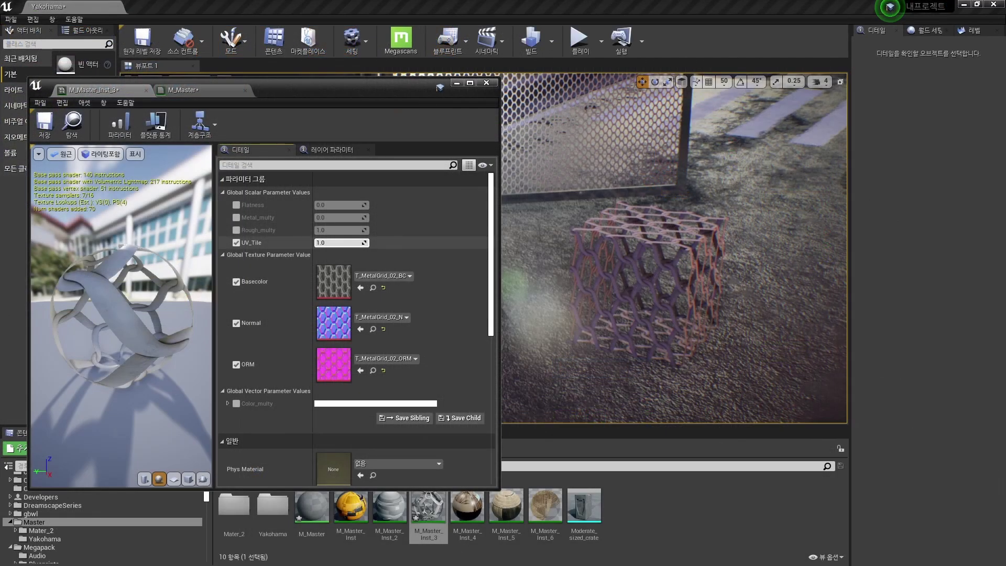
left_click_drag(341, 243, 369, 243)
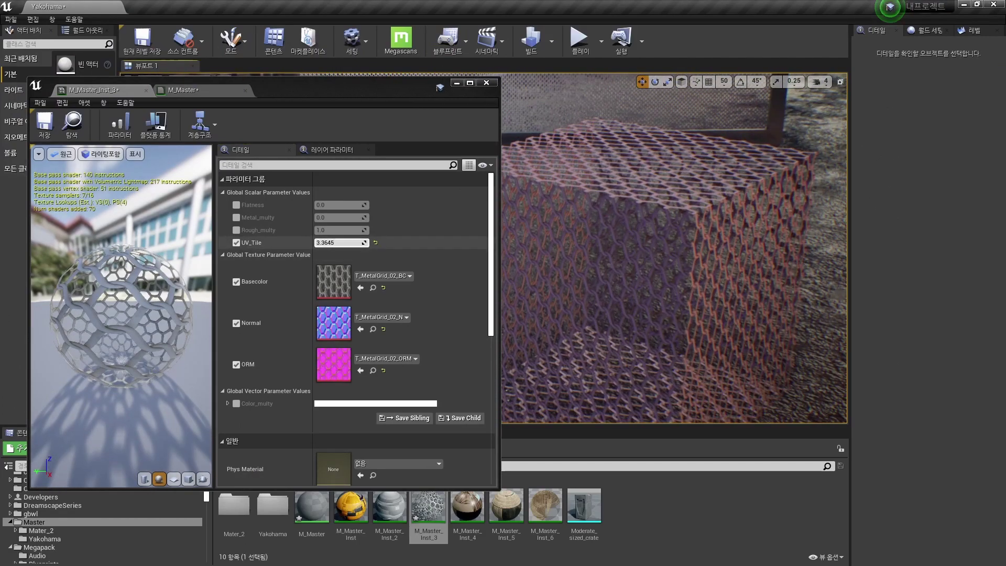
Lower the instance's UV_Tile to 0.869211 so the metal grid tiles appear larger.
mouse_move(369, 243)
left_mouse_down()
mouse_move(377, 243)
mouse_move(346, 243)
mouse_move(356, 243)
left_mouse_up()
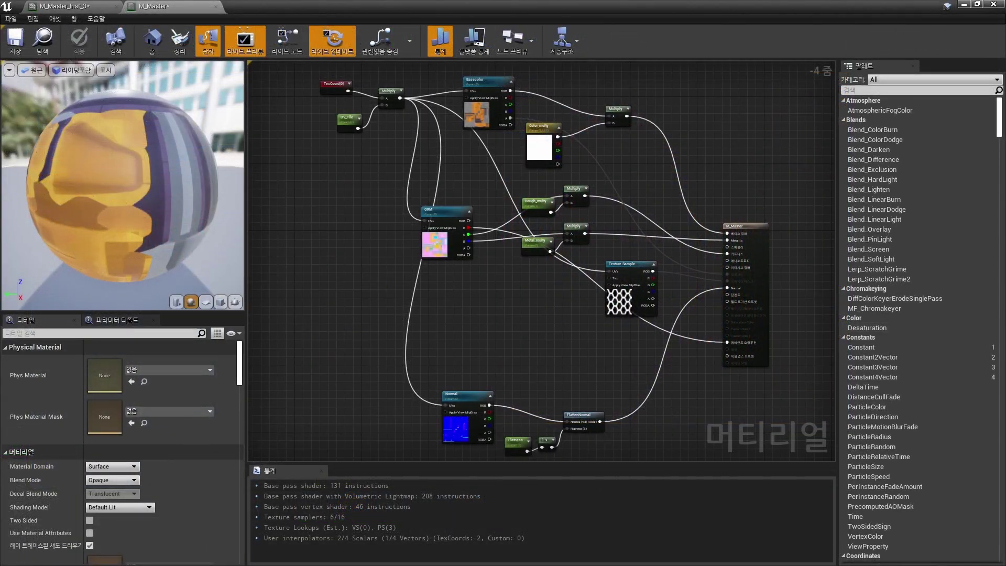
Add a Constant3Vector parameter named Emissive_color and wire it into M_Master's Emissive Color.
right_click_drag(569, 317, 499, 317)
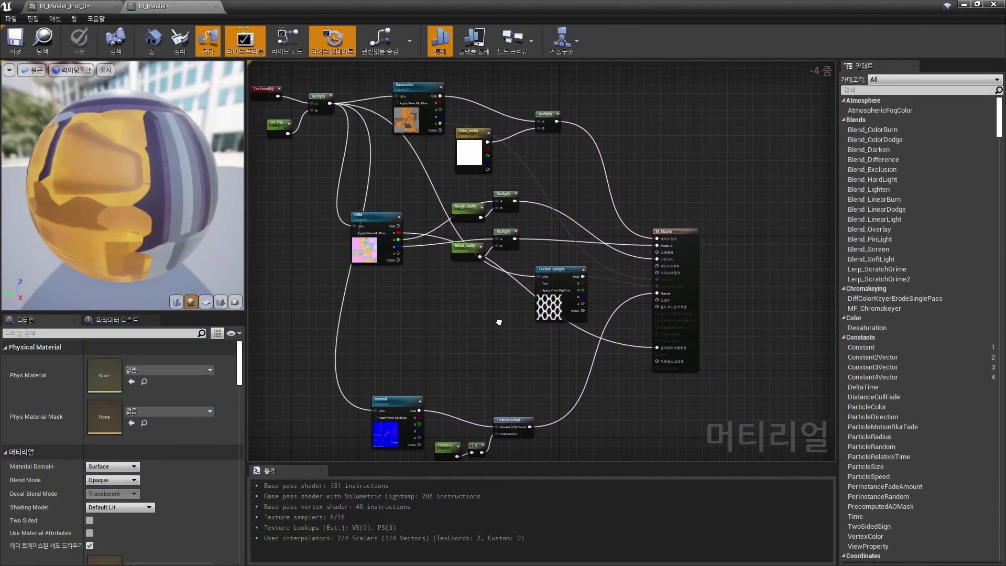
scroll(499, 317, "up", 1)
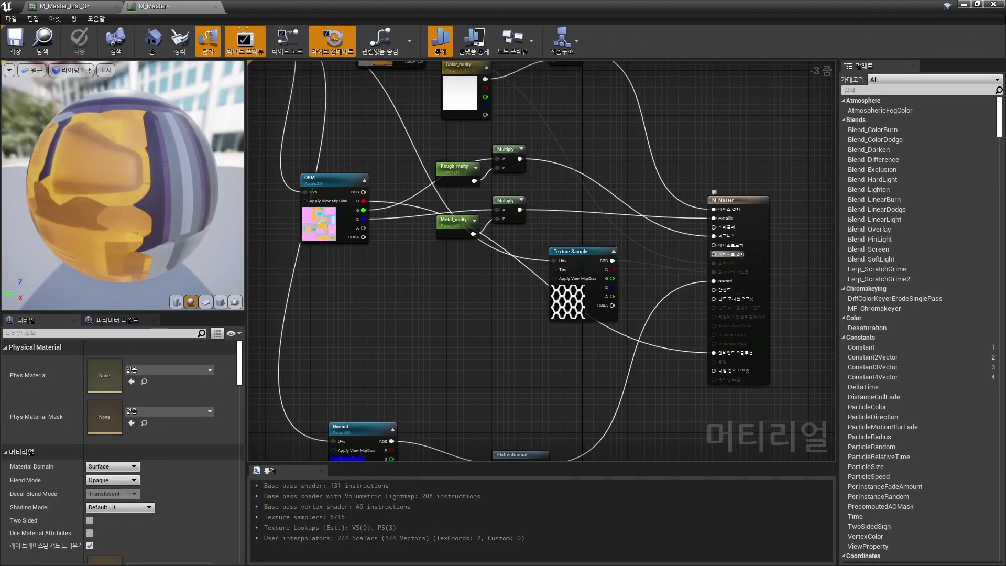
left_click(435, 320)
right_click(451, 334)
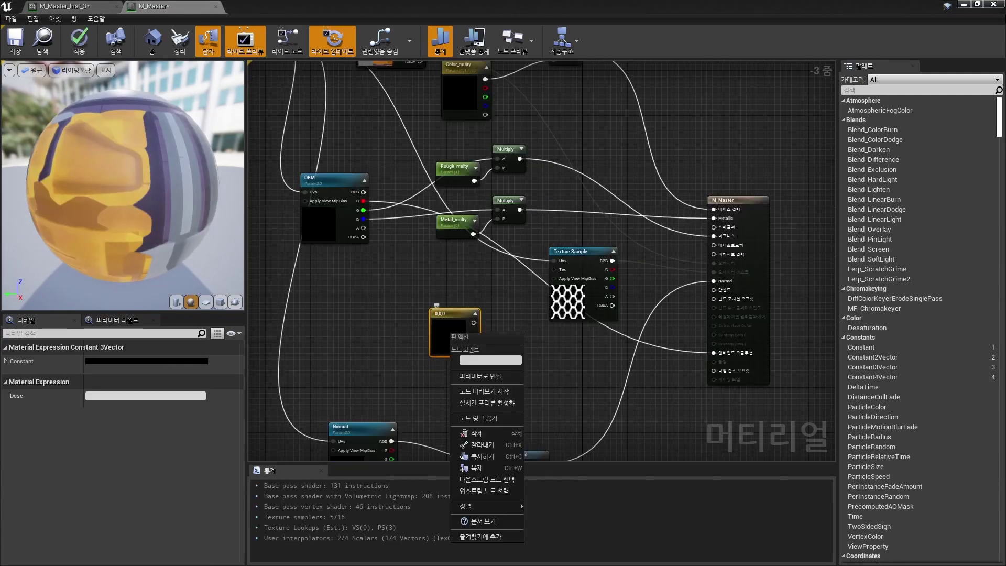
left_click(480, 377)
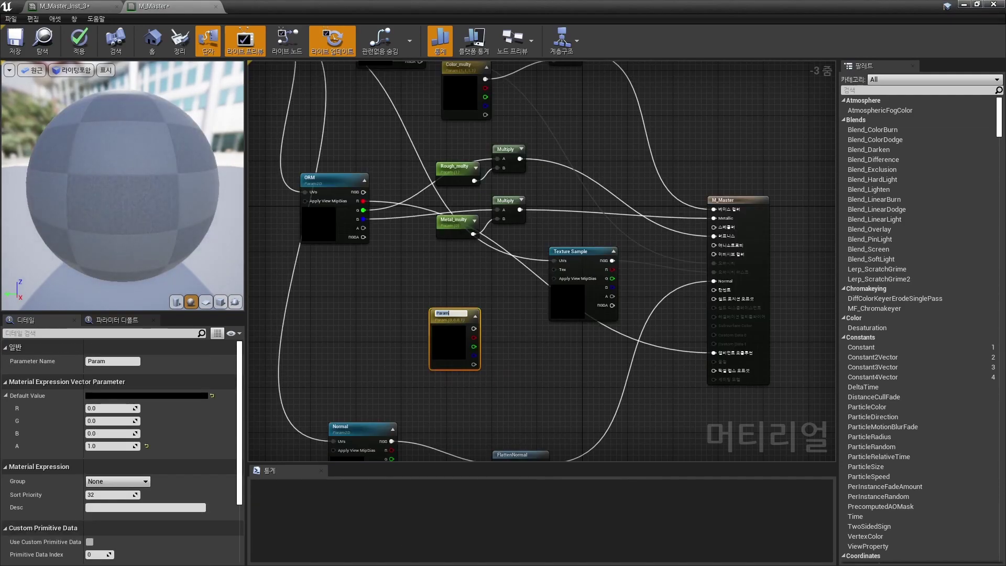
type("Emissive_color")
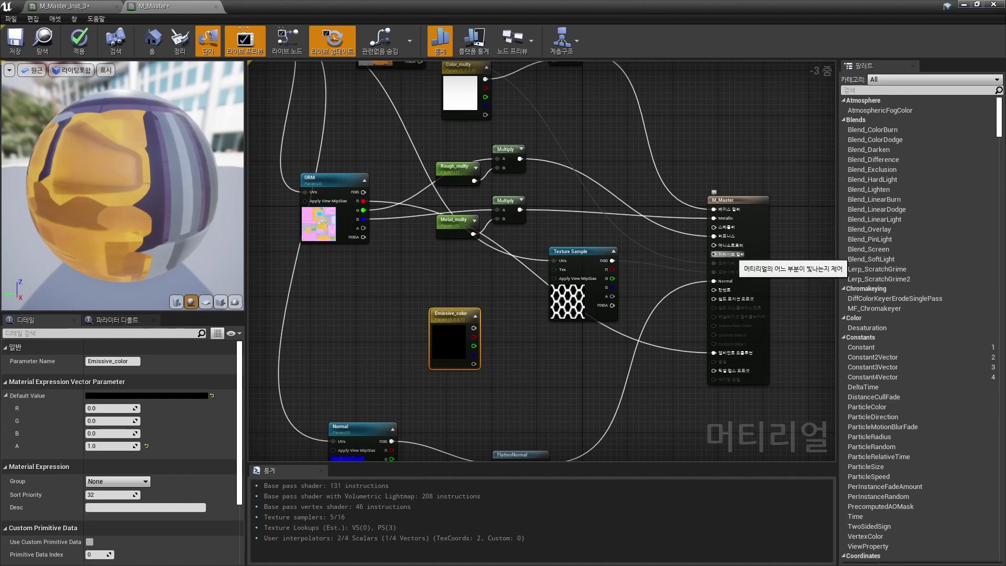
left_click_drag(474, 328, 729, 272)
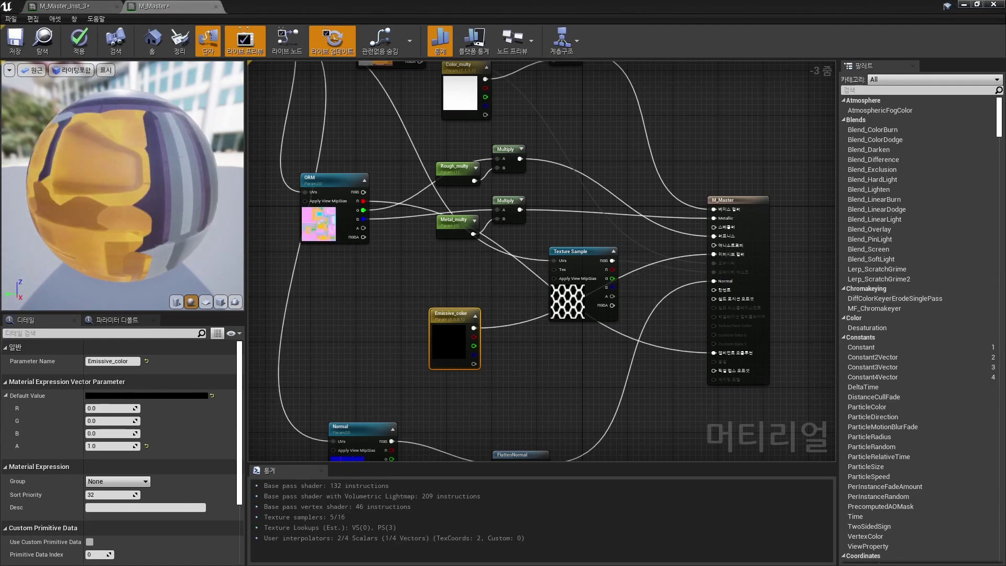
left_click(147, 395)
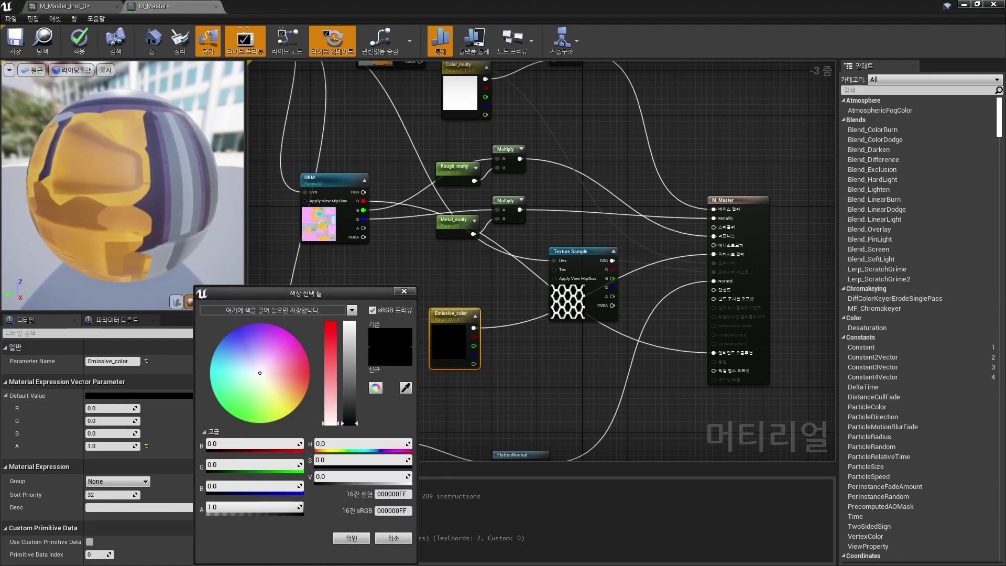
Set Emissive_color's default to red and apply the master material.
left_click(310, 374)
left_click(351, 538)
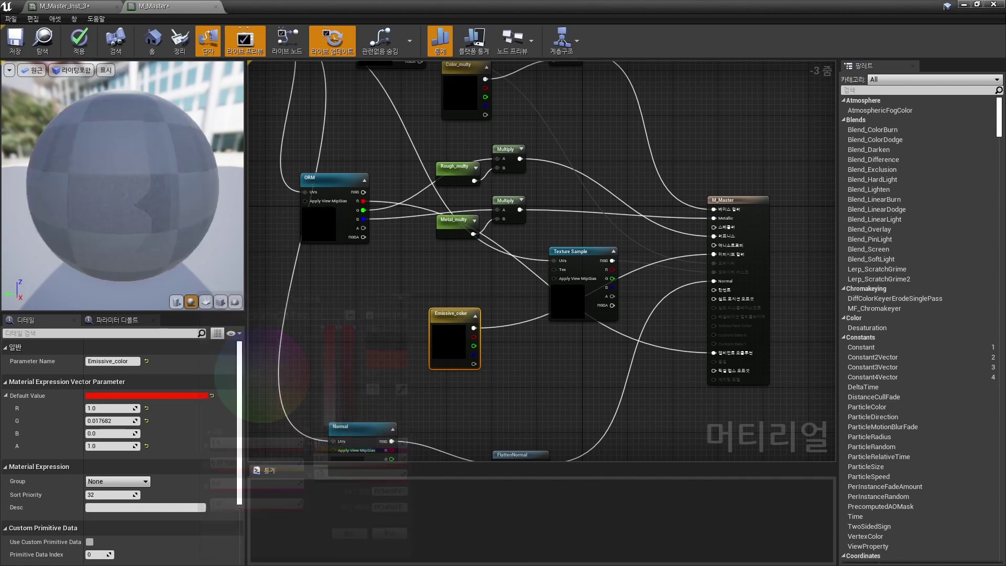
left_click(437, 387)
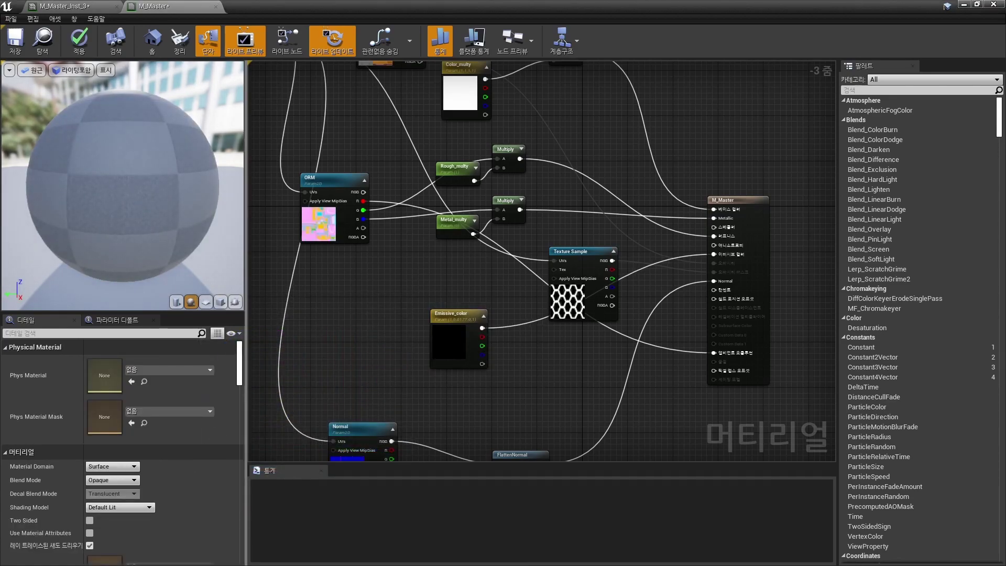
left_click(79, 42)
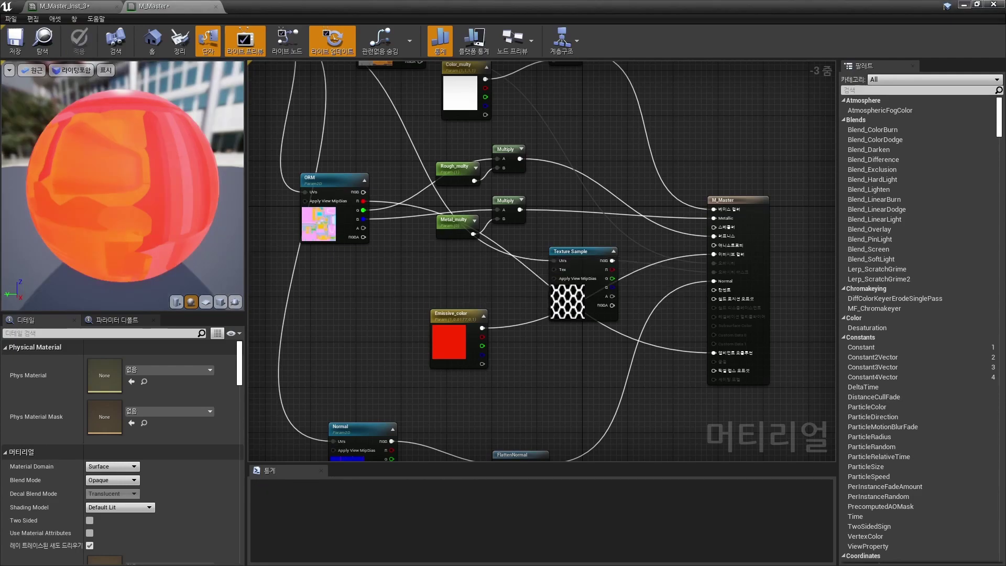
Select the honeycomb lattice cube and open its parent M_Master through M_Master_Inst_3.
key("Escape")
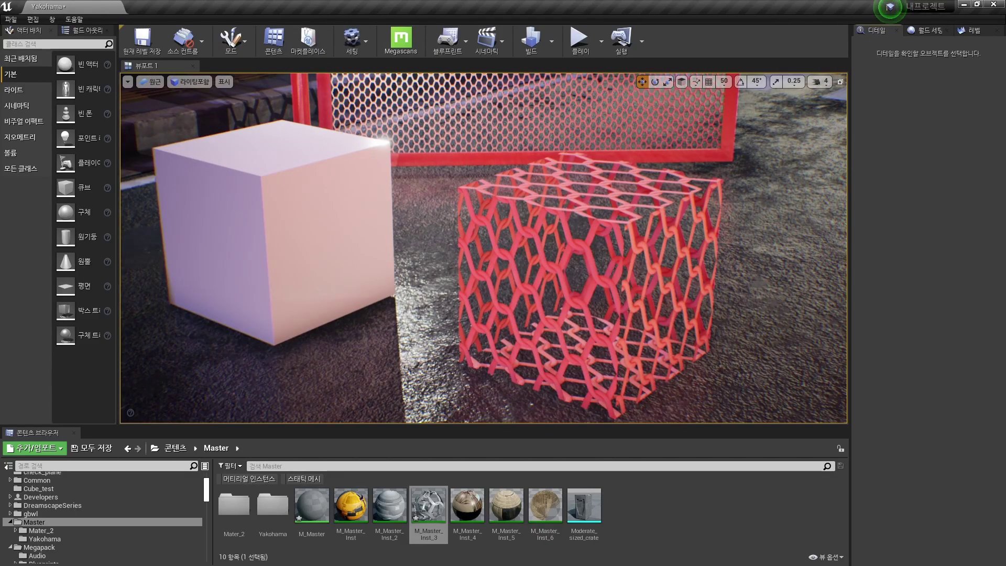
left_click(587, 263)
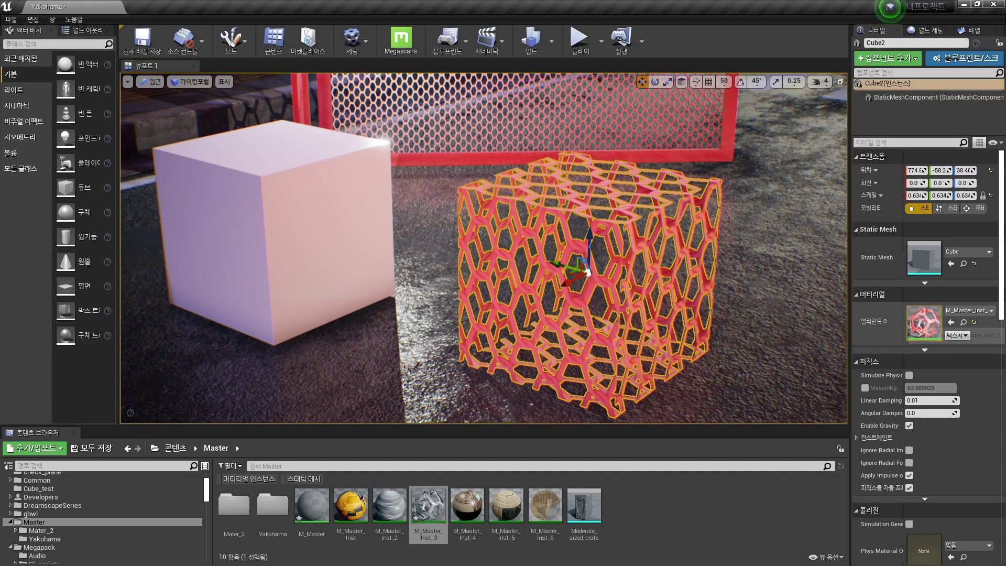
double_click(873, 259)
double_click(629, 438)
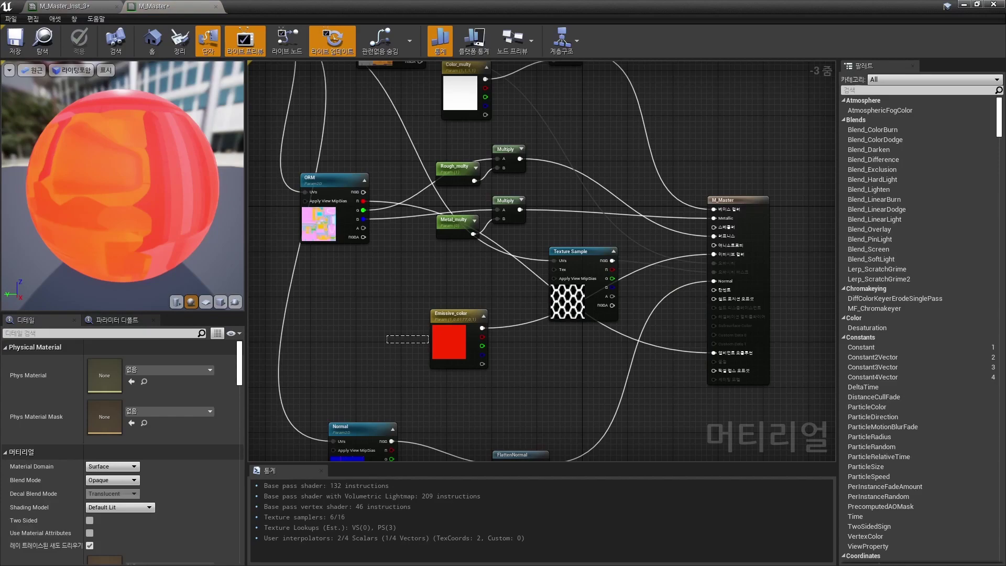
Multiply Emissive_color by a new scalar parameter named Emissive_intensity.
left_click_drag(387, 335, 507, 359)
left_click(504, 348)
left_click(446, 397)
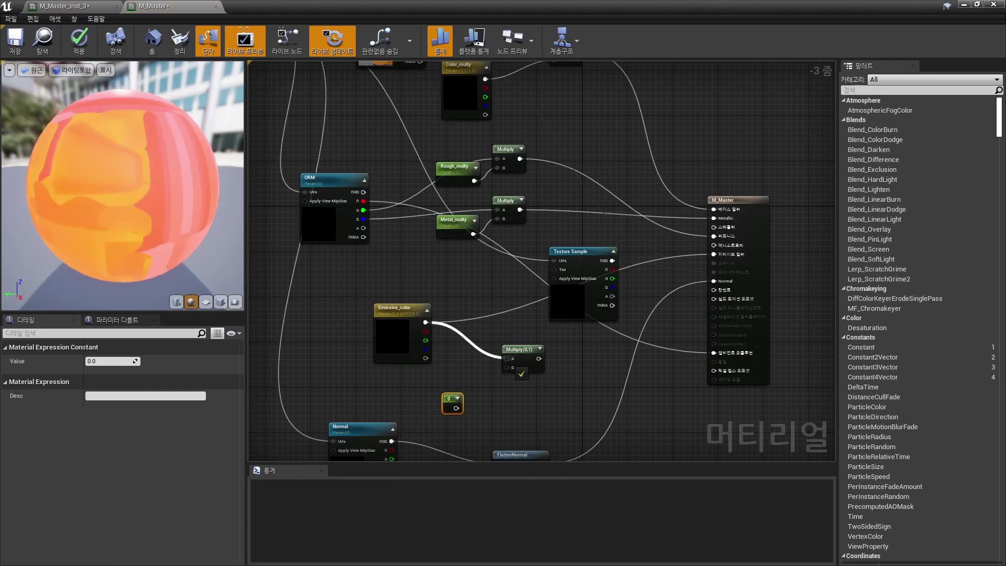
mouse_move(456, 408)
left_mouse_down()
mouse_move(506, 367)
mouse_move(714, 254)
left_mouse_up()
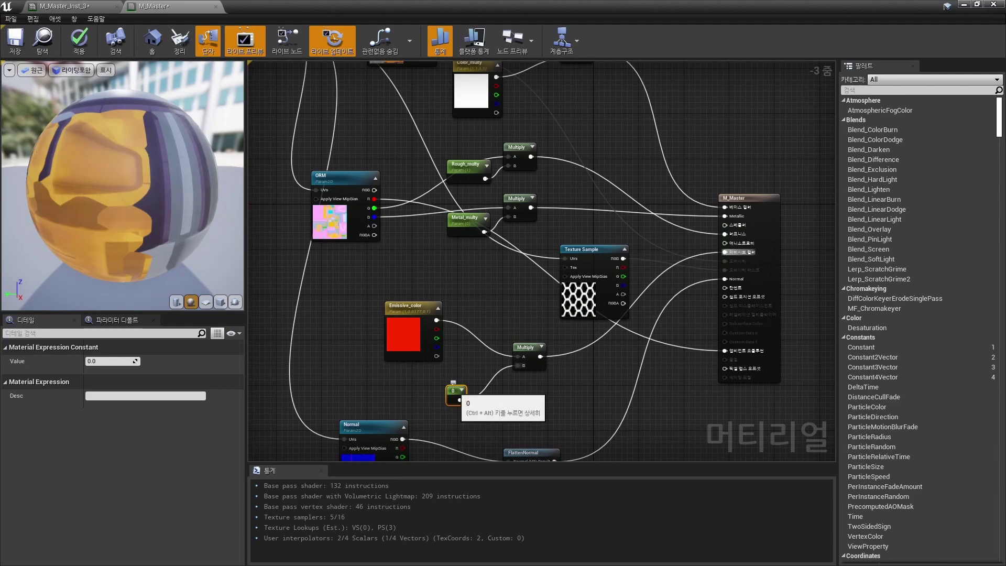
right_click(456, 397)
left_click(482, 222)
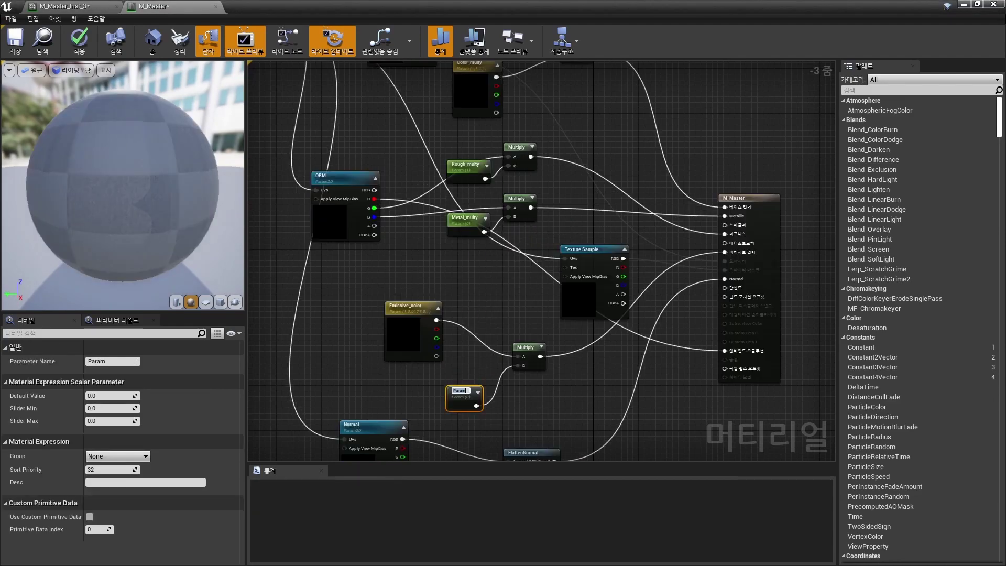
type("Emissive_intensity")
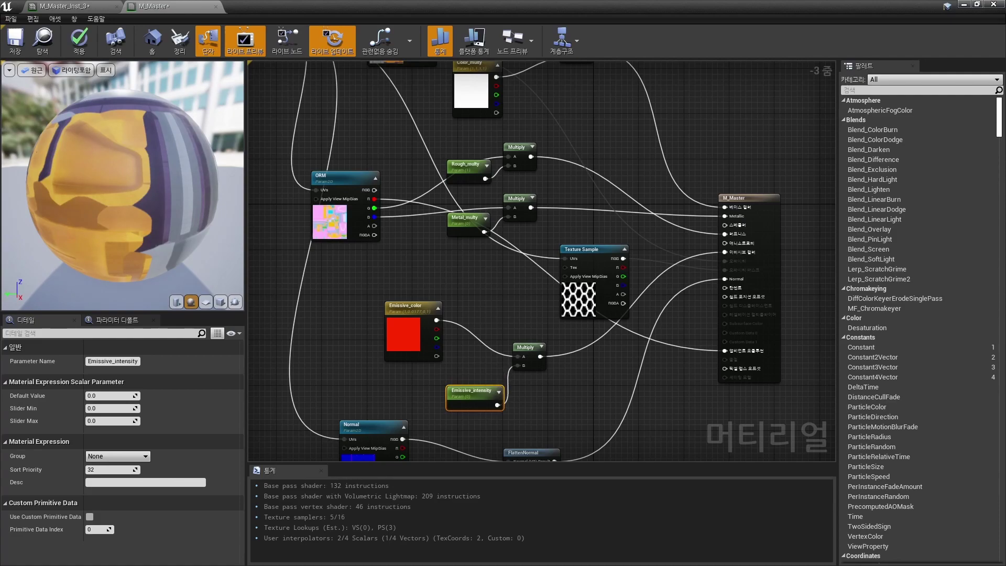
left_click_drag(475, 399, 457, 393)
Set Emissive_intensity's default to 1.0, apply, and float the M_Master_Inst_3 editor over the level.
left_click(107, 396)
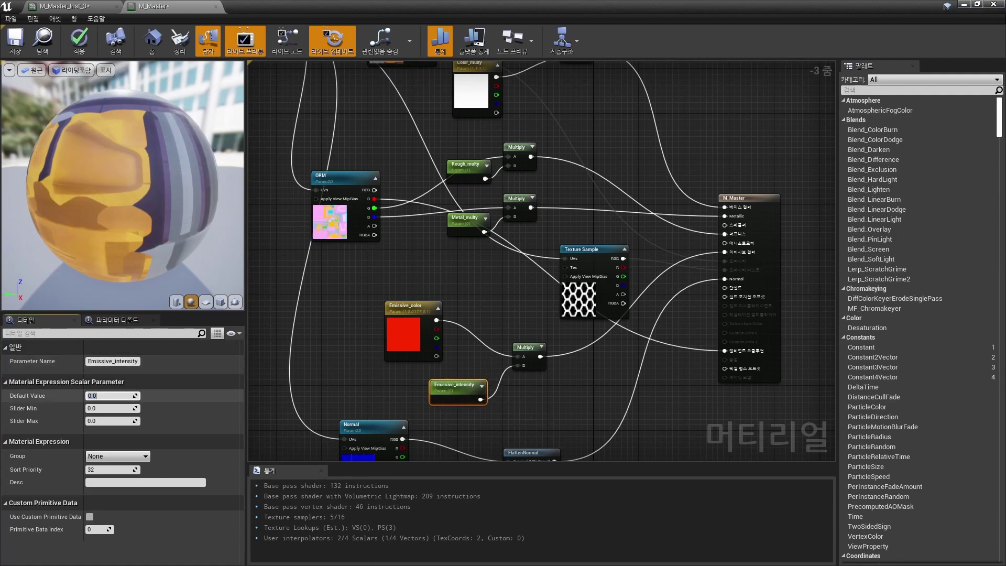
type("1")
key("Return")
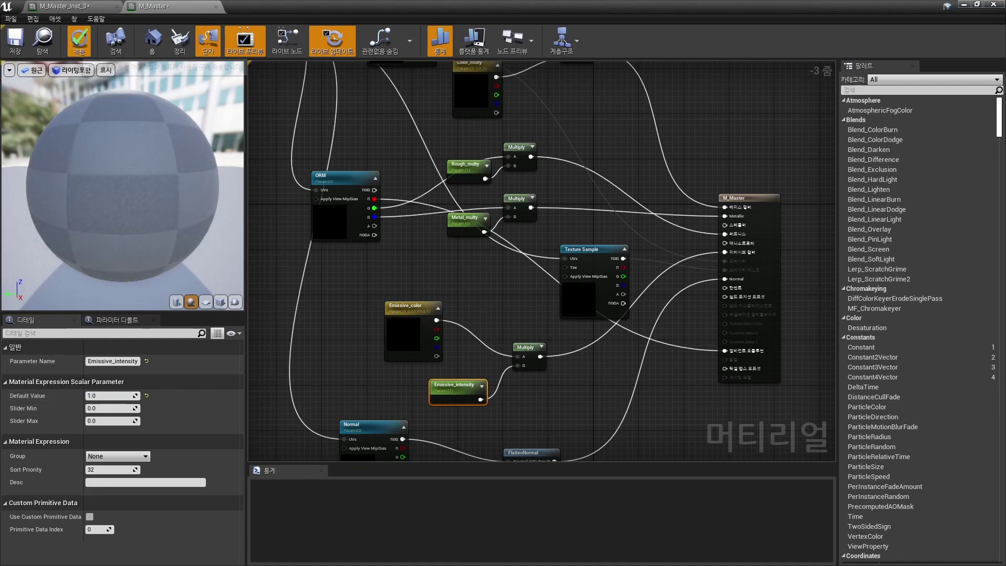
left_click(79, 41)
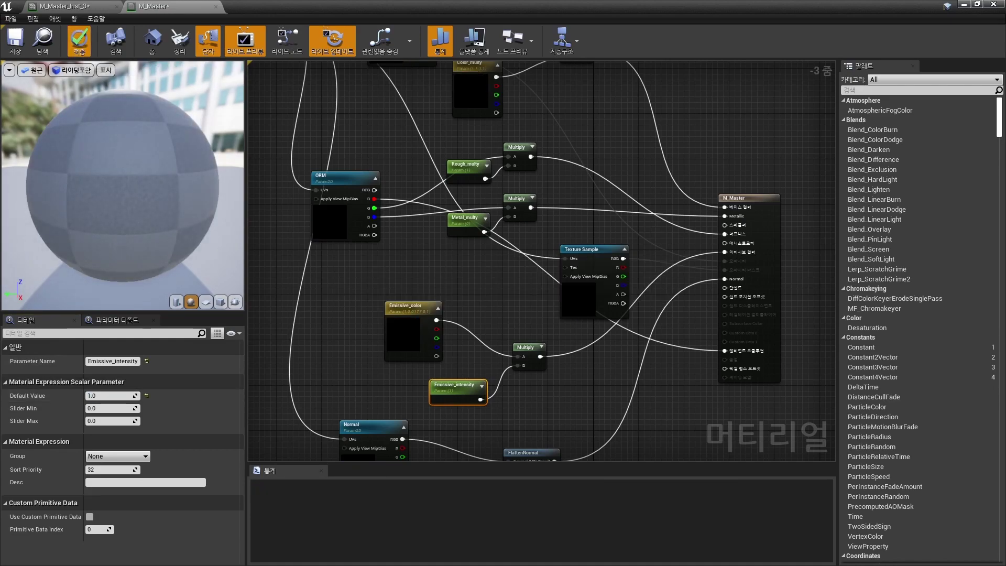
left_click(69, 6)
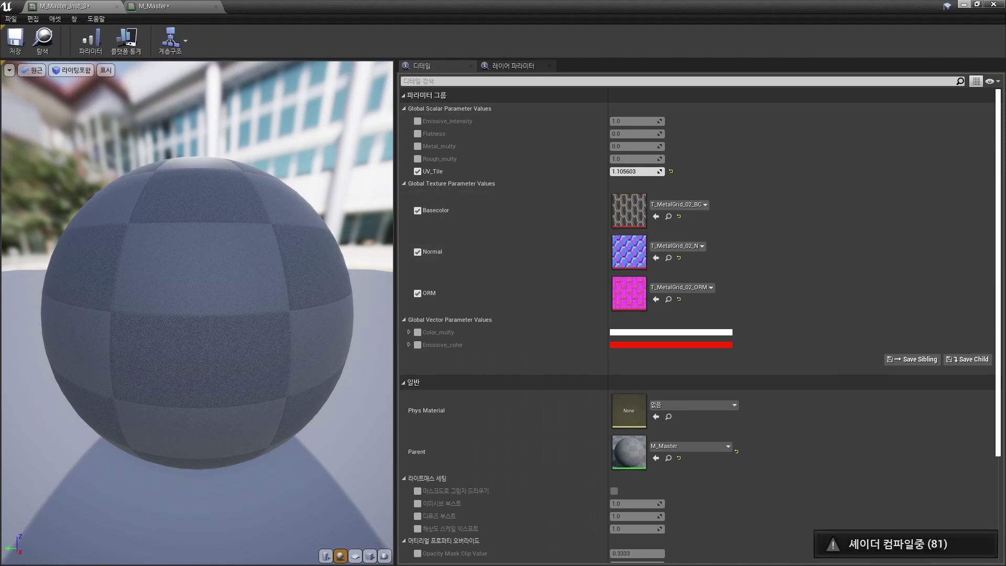
left_click_drag(892, 6, 379, 106)
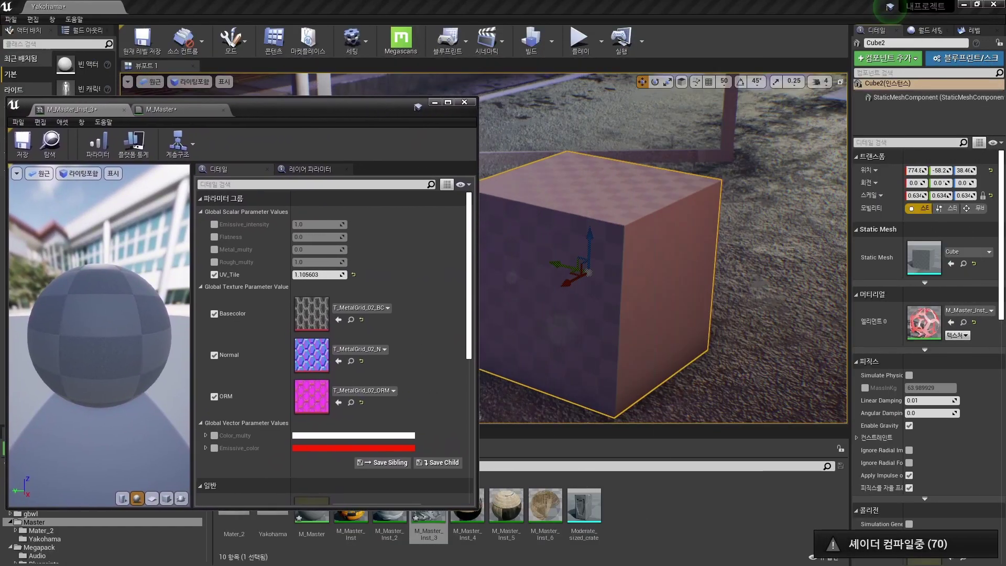
Override Emissive_intensity on the instance and settle it at about 20.06.
key("Escape")
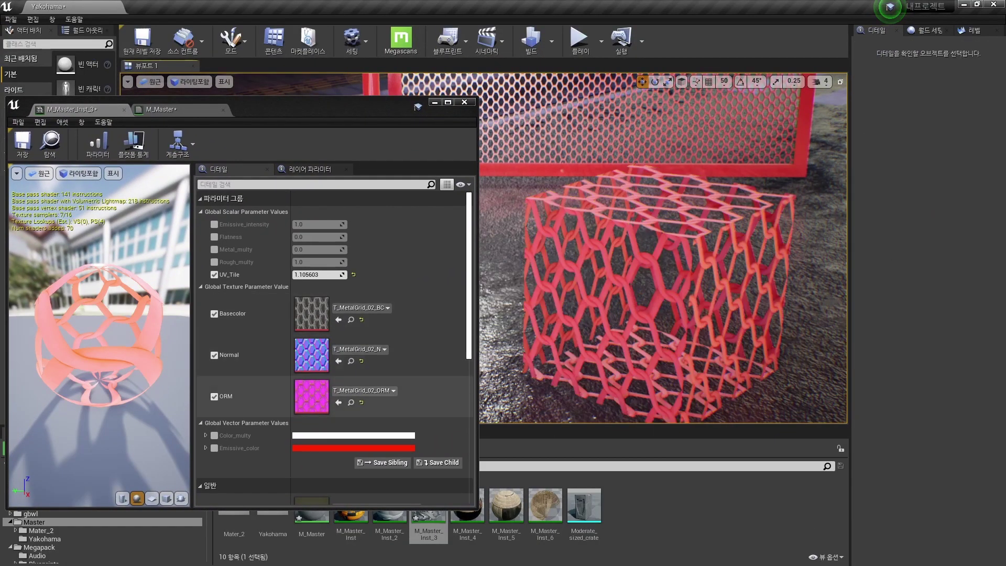
left_click(215, 224)
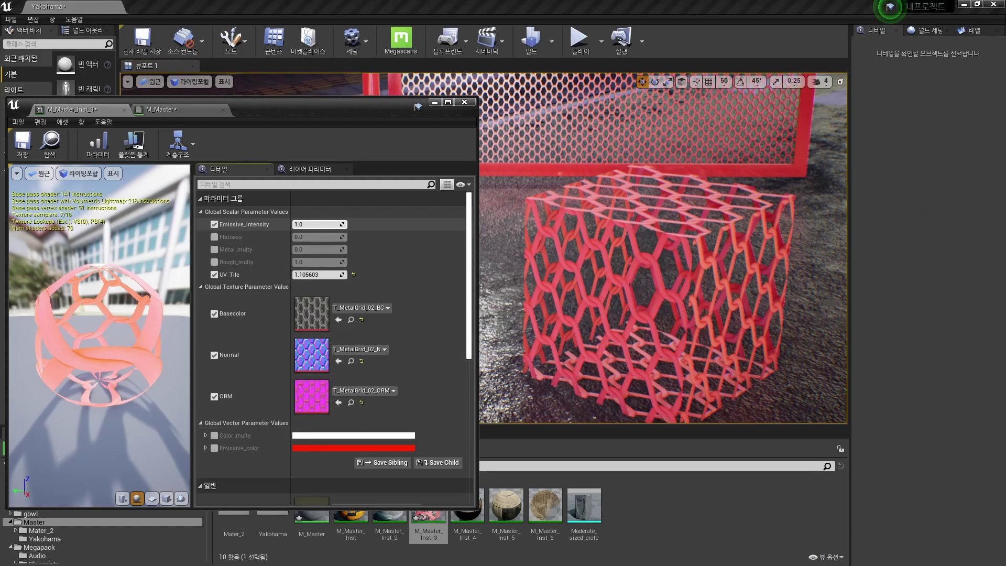
left_click_drag(317, 225, 419, 225)
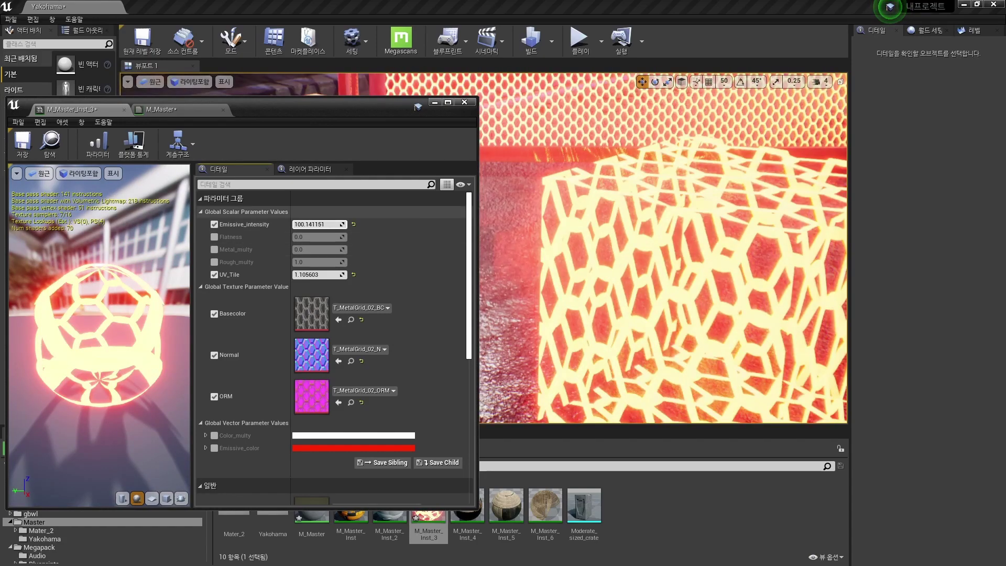
left_click_drag(341, 225, 298, 224)
Override Emissive_color on M_Master_Inst_3 with blue.
left_click(214, 448)
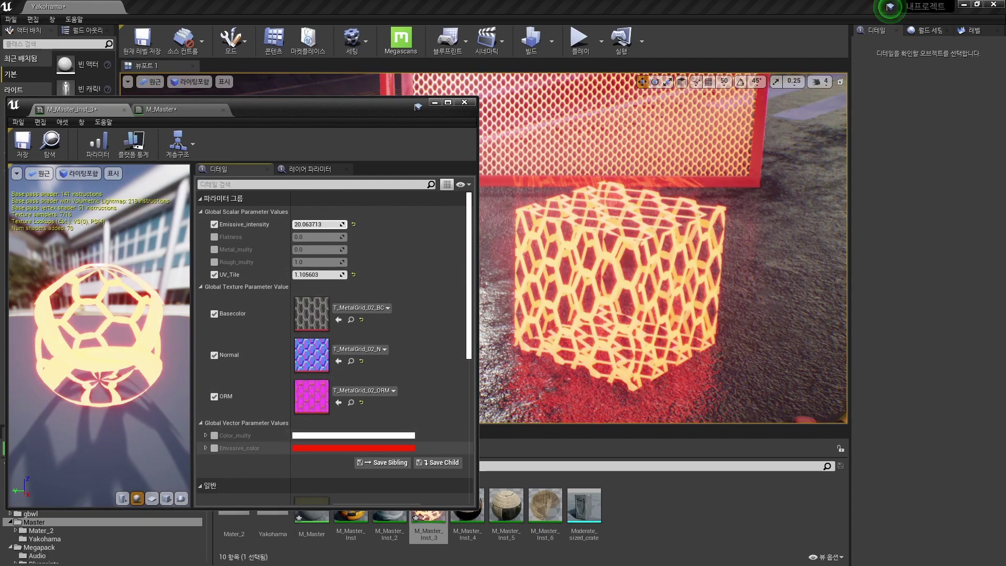
left_click(354, 448)
left_click(339, 330)
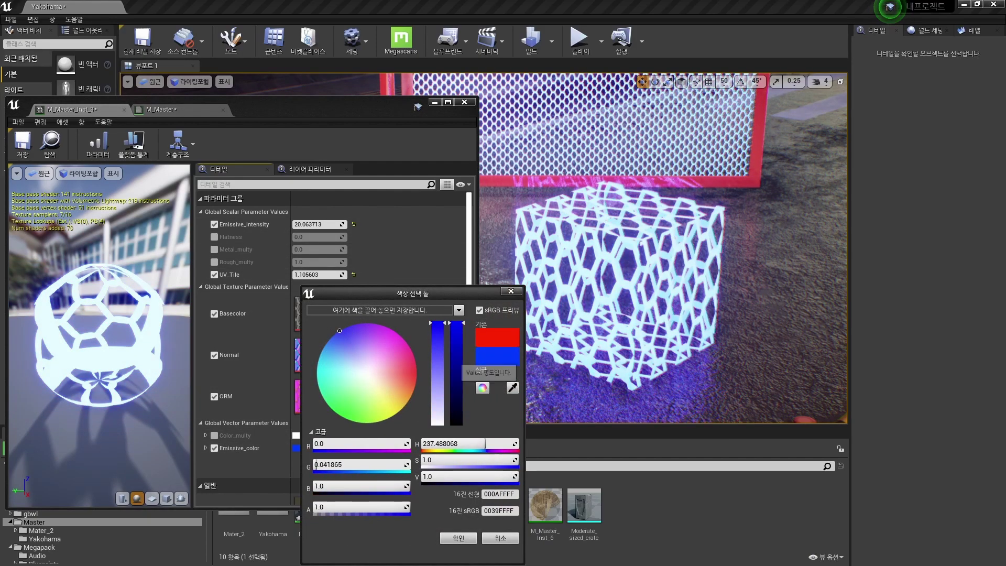
left_click(459, 538)
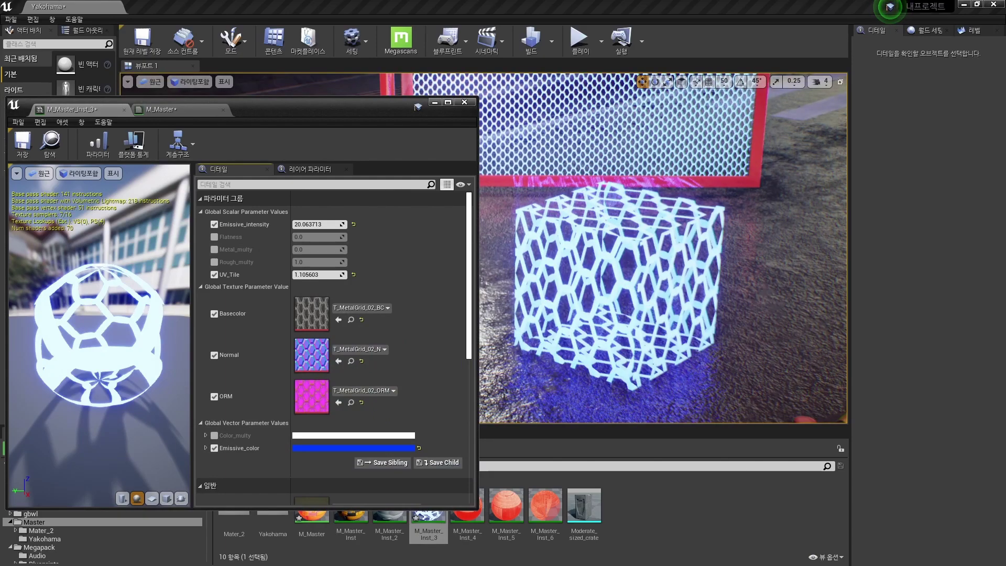
Select M_Master_Inst_5 in the Content Browser and move the instance editor window upward.
scroll(336, 346, "down", 2)
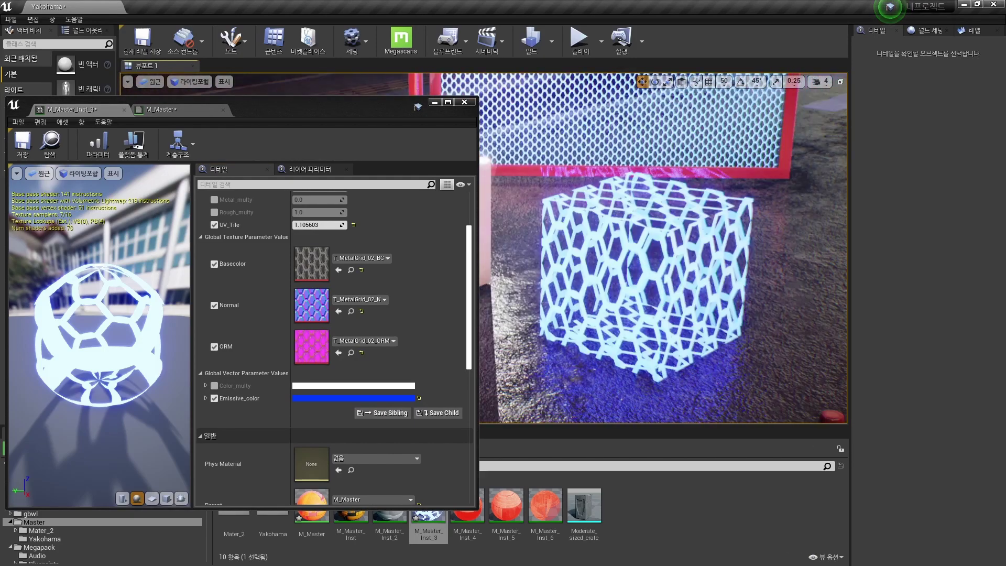
scroll(335, 346, "down", 2)
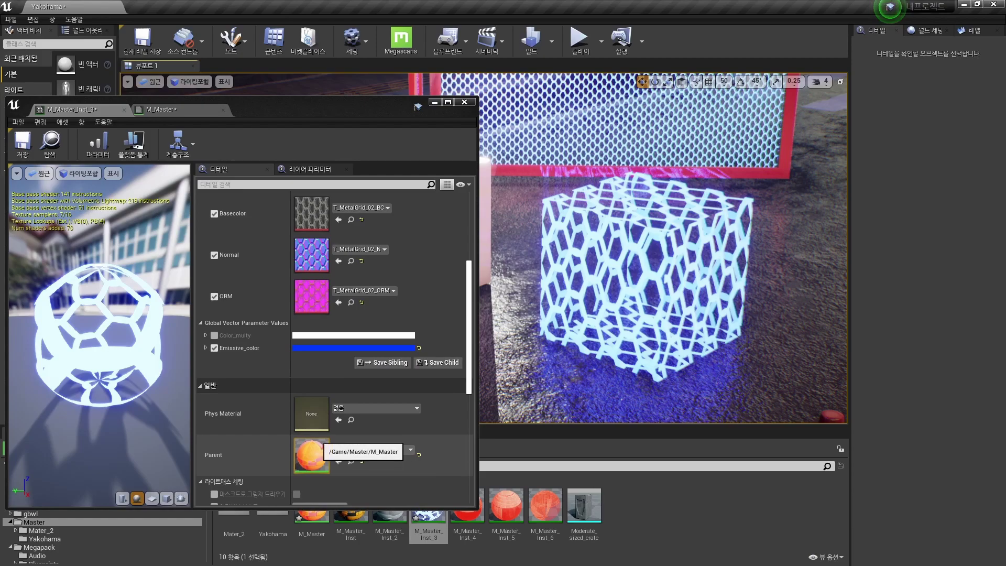
scroll(335, 409, "up", 3)
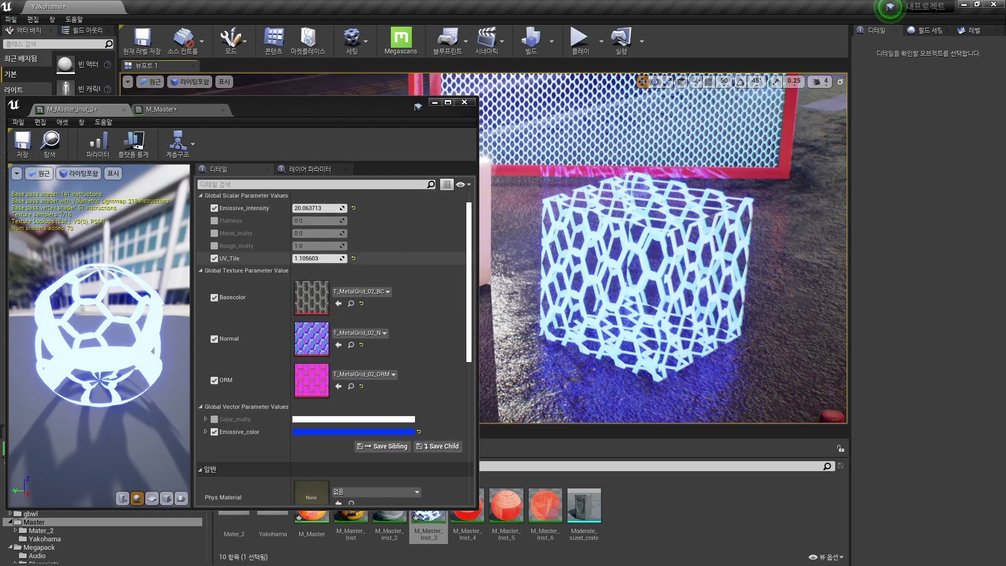
left_click(506, 509)
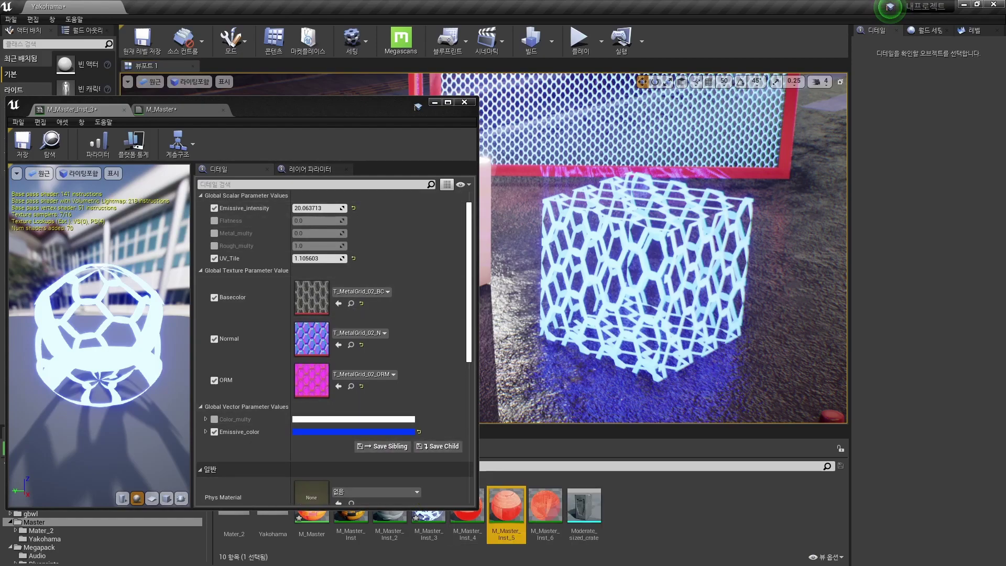
left_click_drag(283, 105, 286, 58)
Open the M_Master graph full-screen and shift the emissive nodes left to make room.
left_click(545, 505)
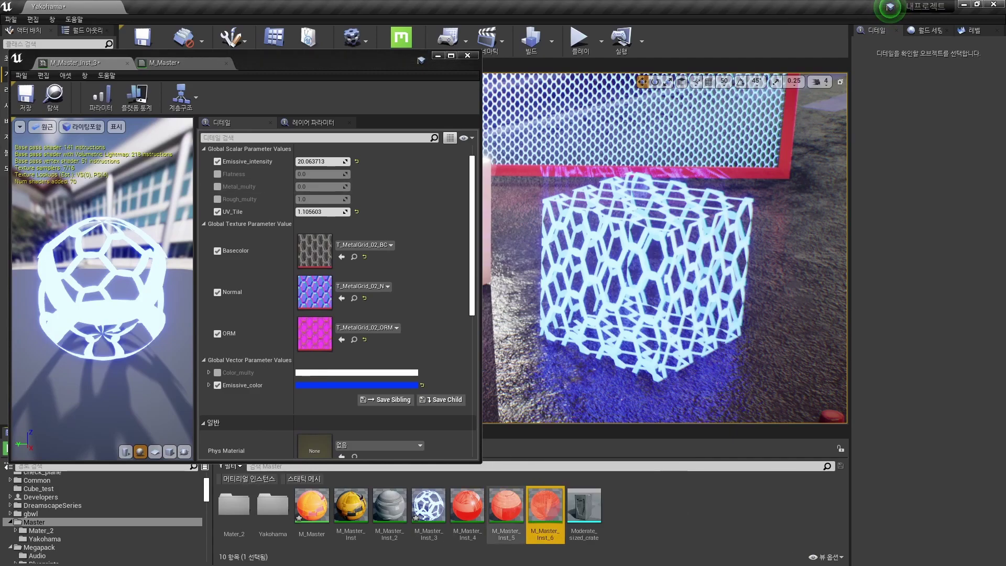
double_click(312, 506)
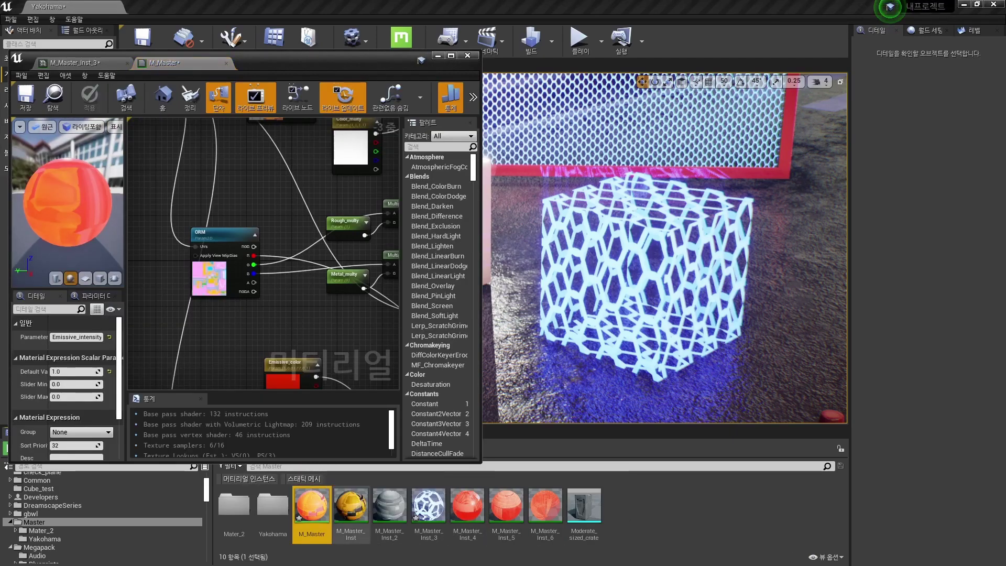
left_click(450, 55)
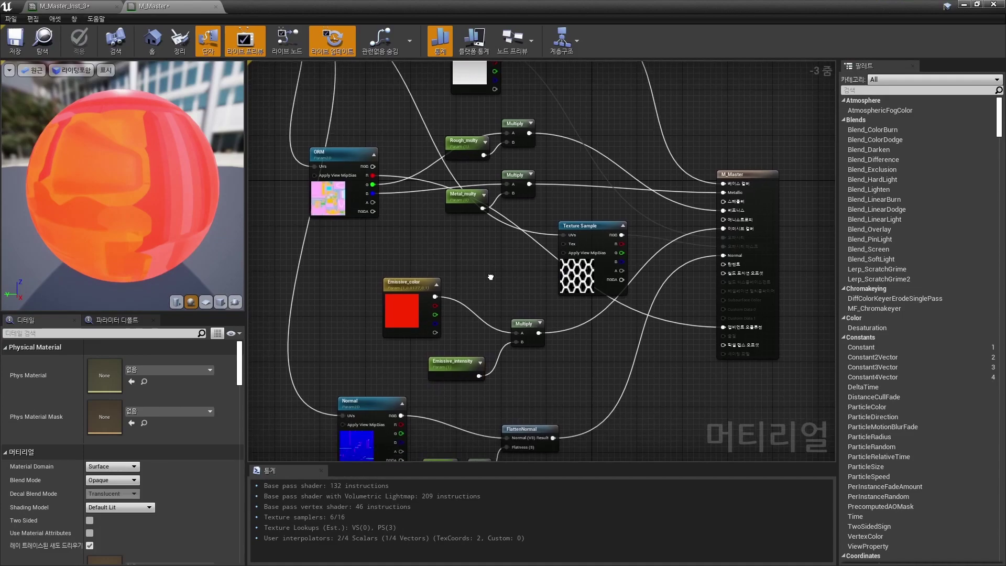
left_click_drag(477, 330, 547, 378)
left_click_drag(524, 323, 475, 326)
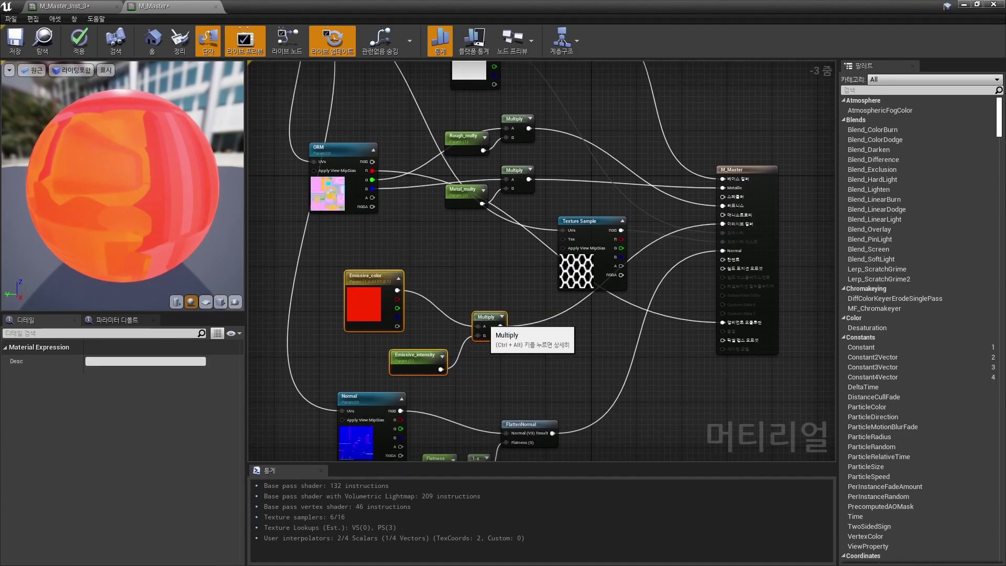
left_click(529, 347)
right_click_drag(528, 348, 537, 329)
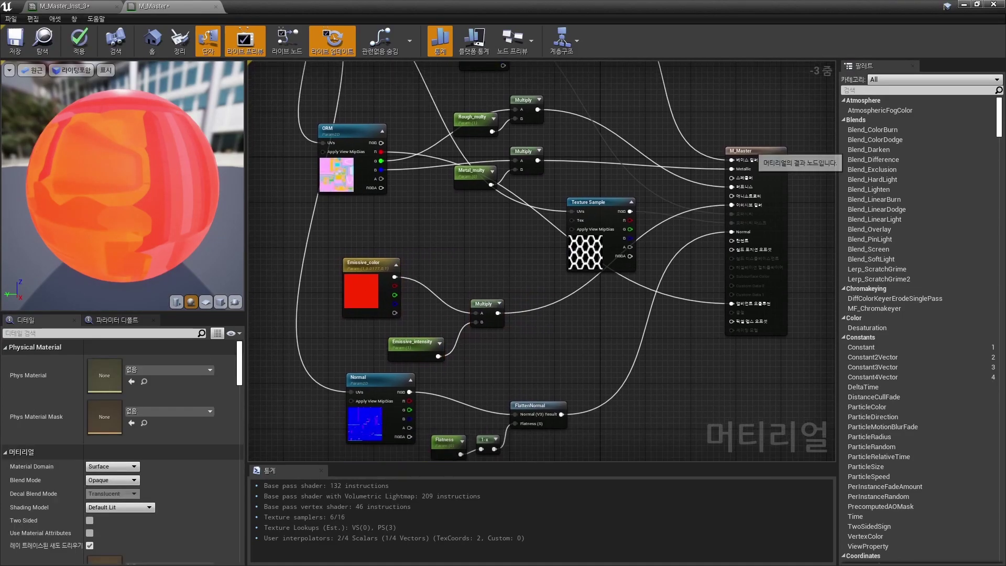
left_click_drag(745, 152, 738, 151)
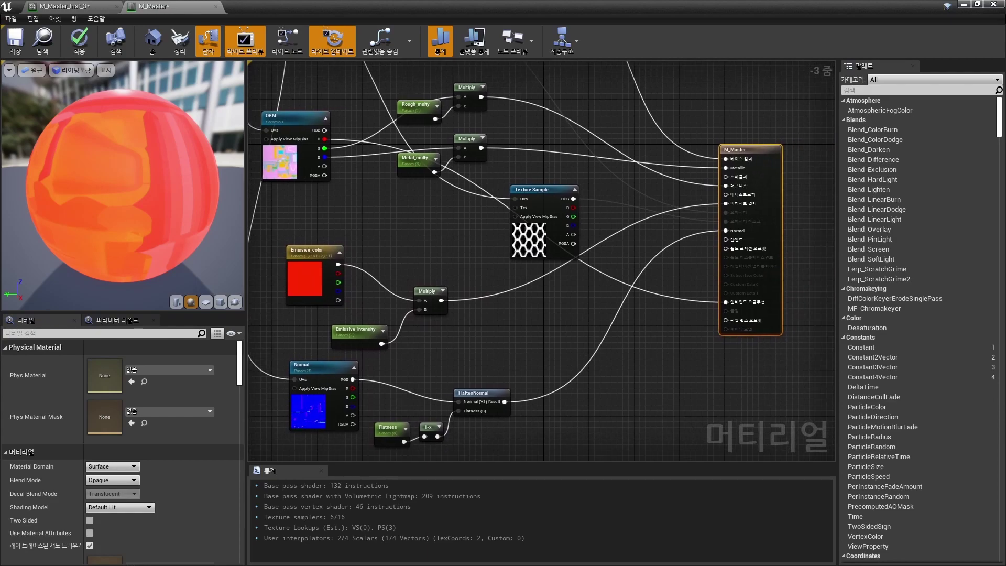
Add a Use_Emissive static switch parameter and connect the emissive Multiply to its True input.
right_click(502, 315)
type("stati")
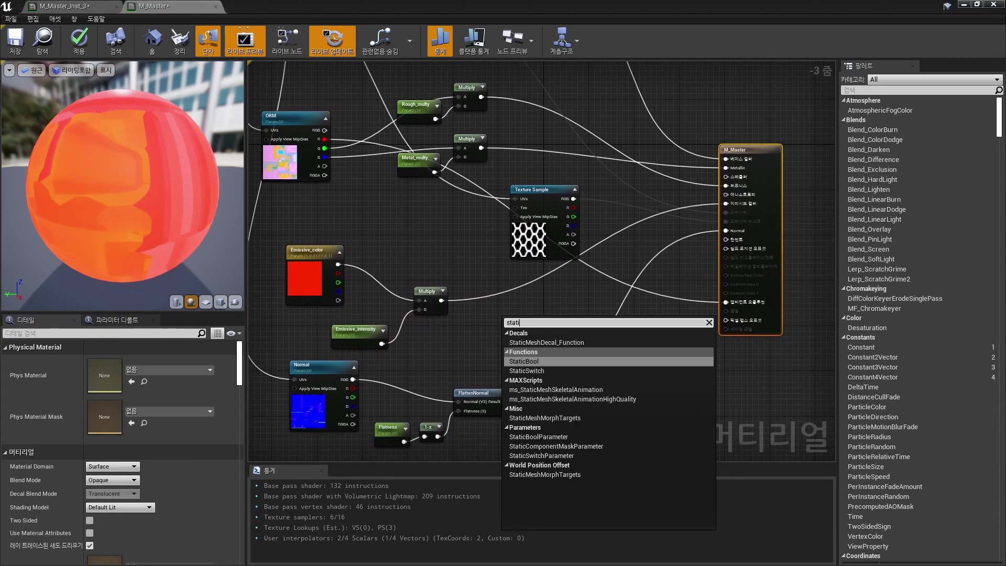
type("cswi")
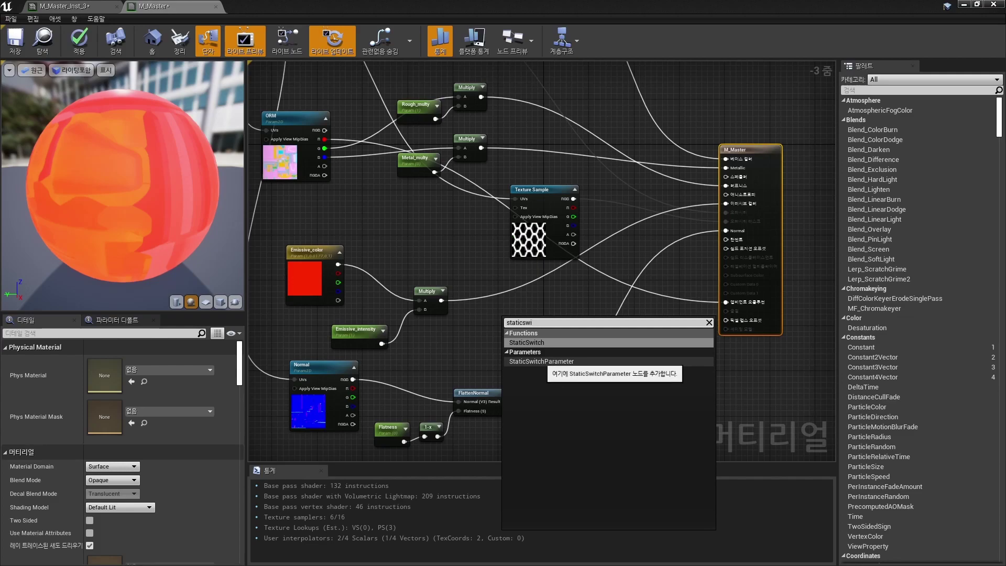
left_click(545, 362)
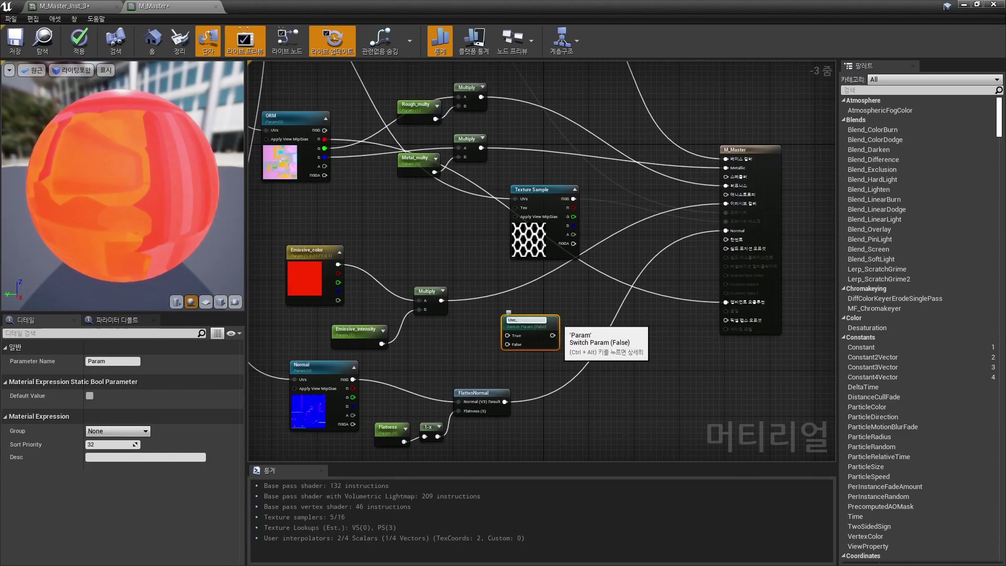
scroll(476, 372, "up", 3)
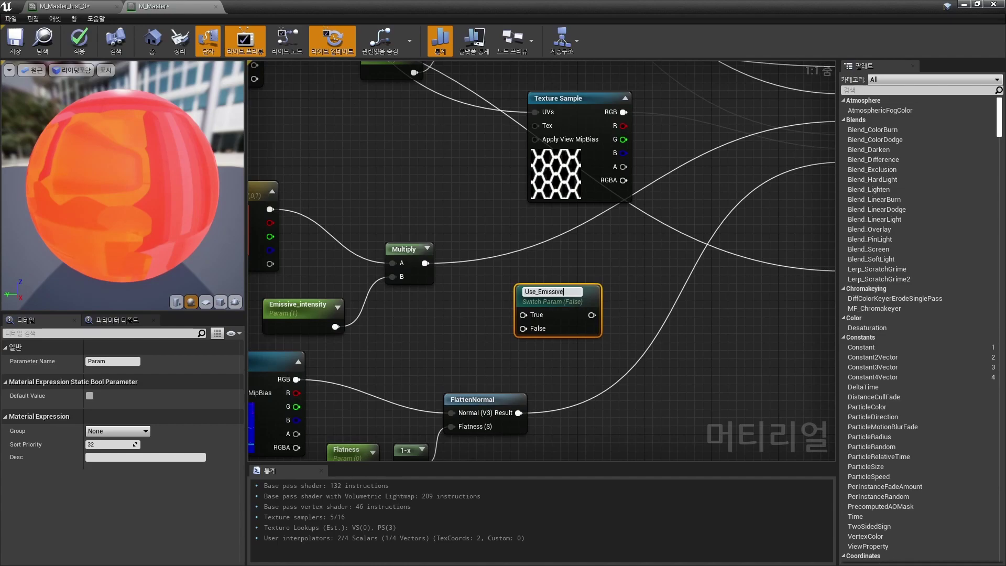
left_click_drag(545, 292, 574, 282)
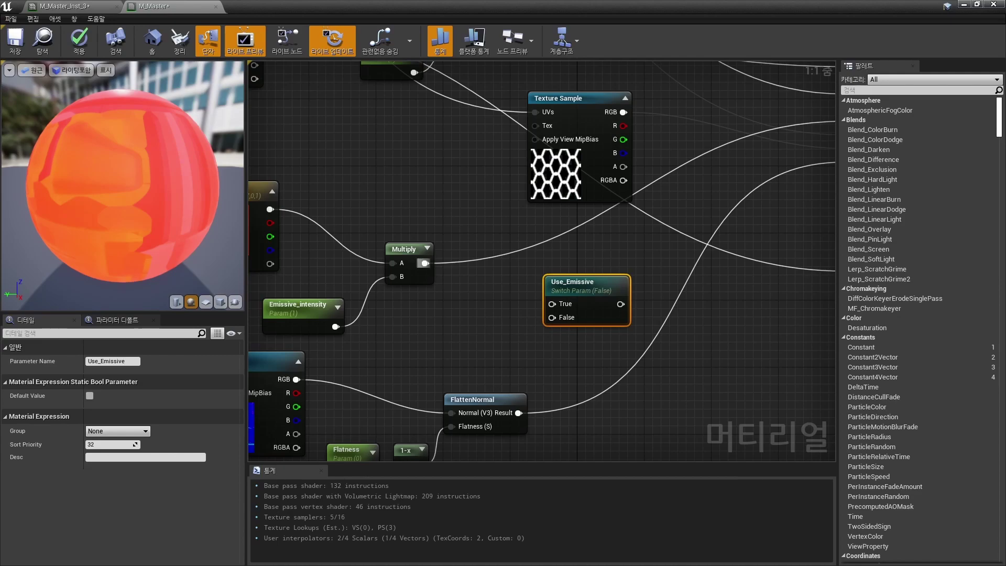
left_click_drag(426, 263, 492, 284)
left_click_drag(563, 318, 553, 305)
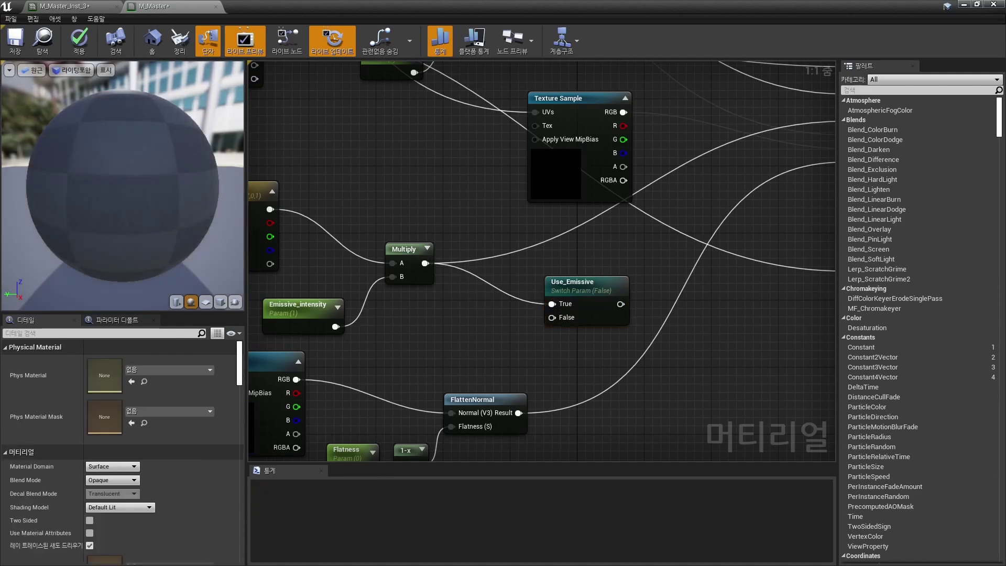
Add a 0 constant and wire it into Use_Emissive's False input.
left_click(474, 338)
left_click_drag(487, 352, 552, 317)
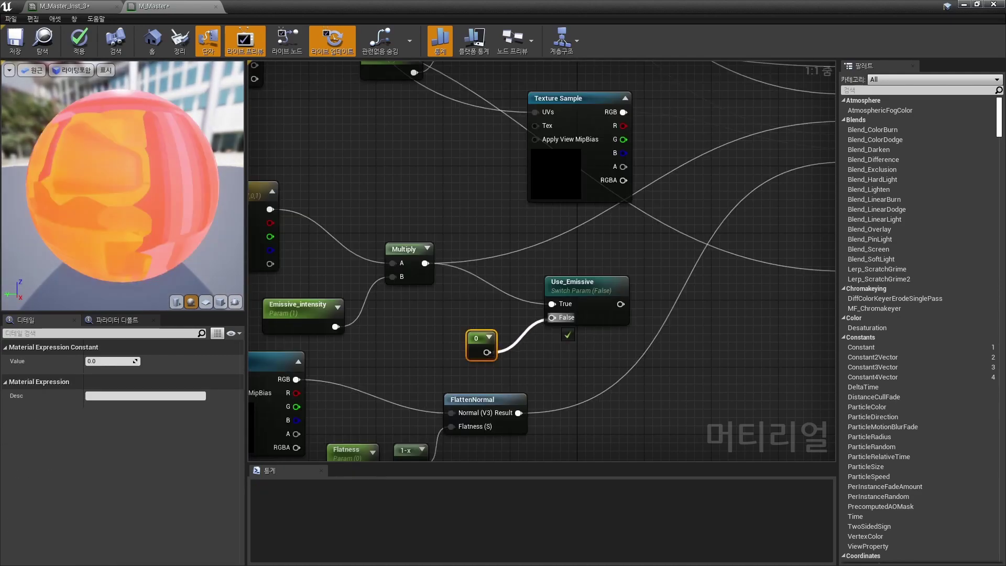
scroll(517, 274, "down", 3)
Route the Use_Emissive switch into the material output's emissive and apply the change.
right_click_drag(517, 274, 509, 320)
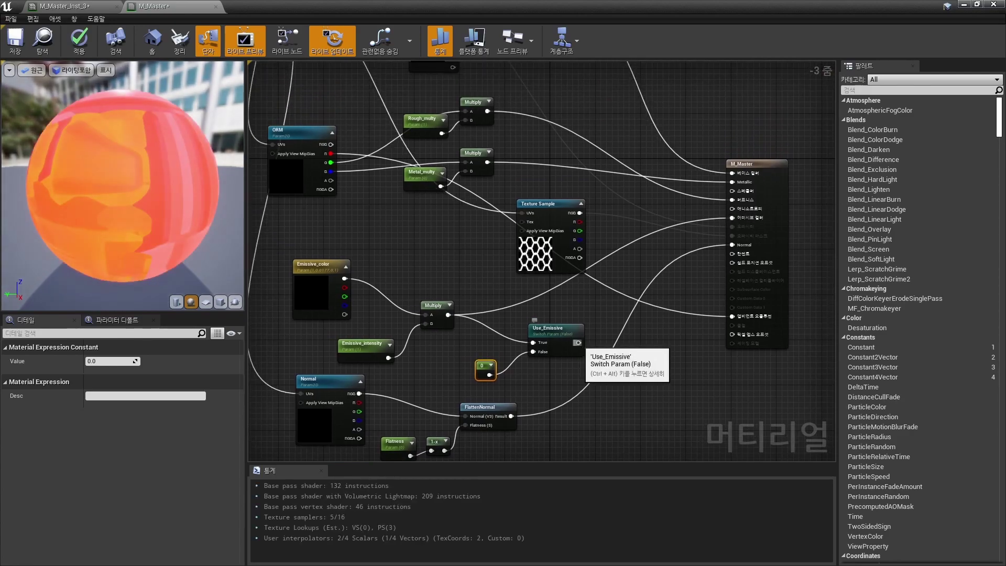
left_click_drag(579, 343, 732, 218)
scroll(542, 261, "up", 1)
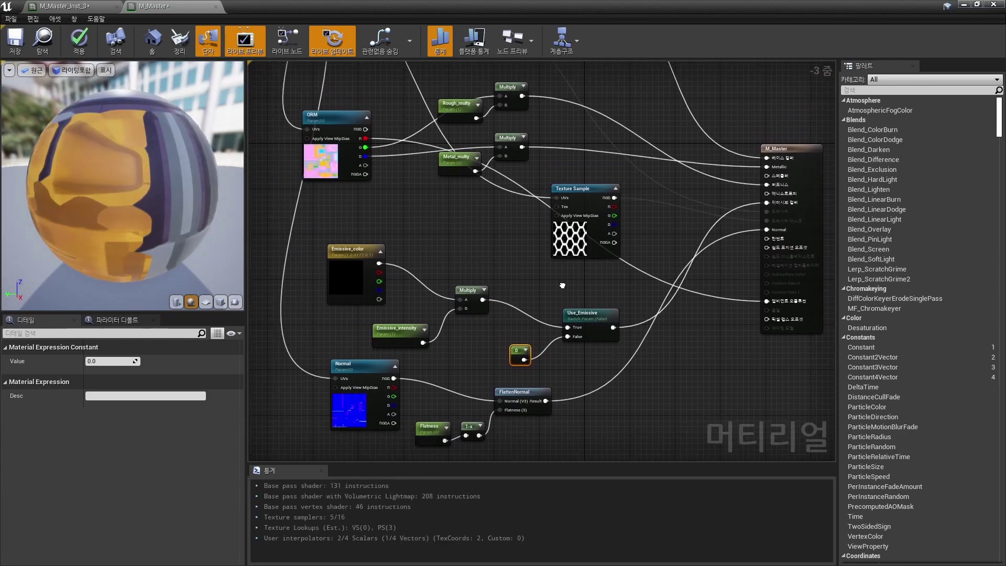
left_click(78, 42)
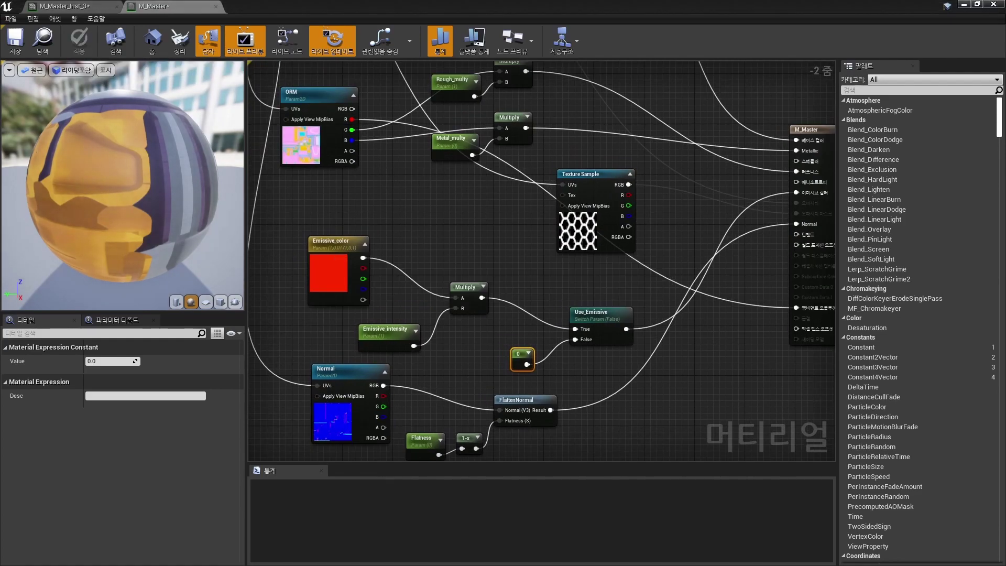
In M_Master_Inst_3, override the Use_Emissive parameter and set it to True.
left_click(73, 6)
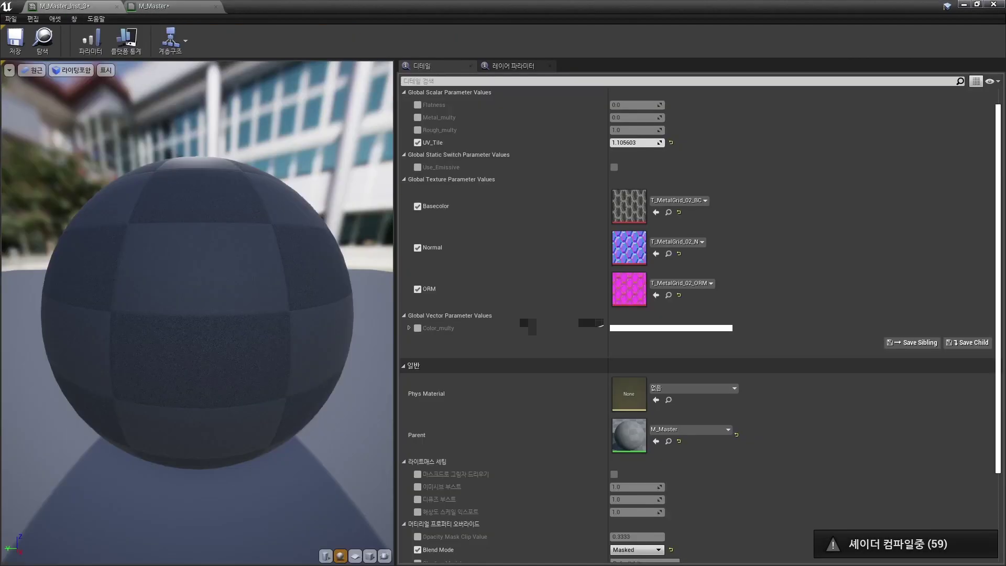
left_click_drag(257, 6, 256, 68)
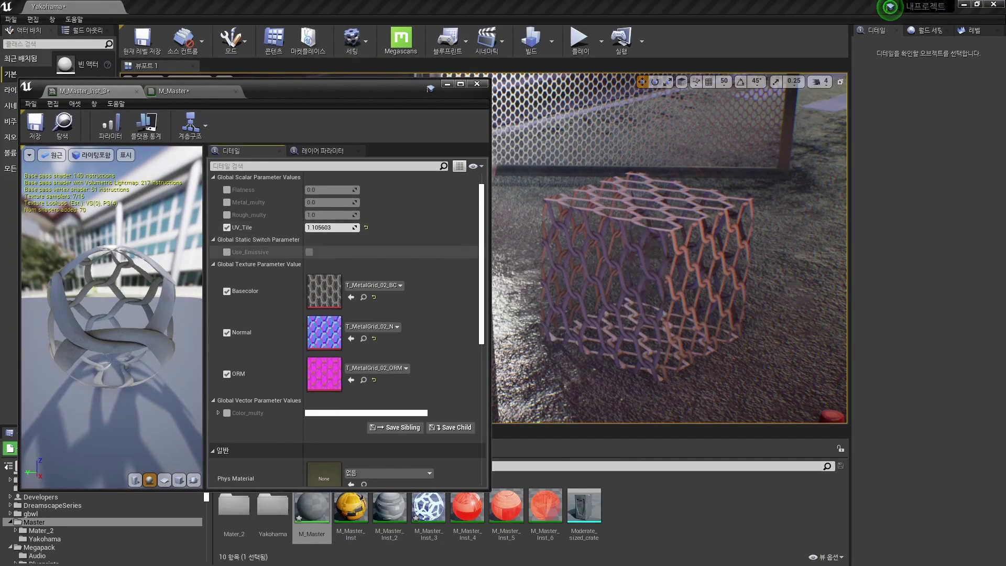
left_click(227, 252)
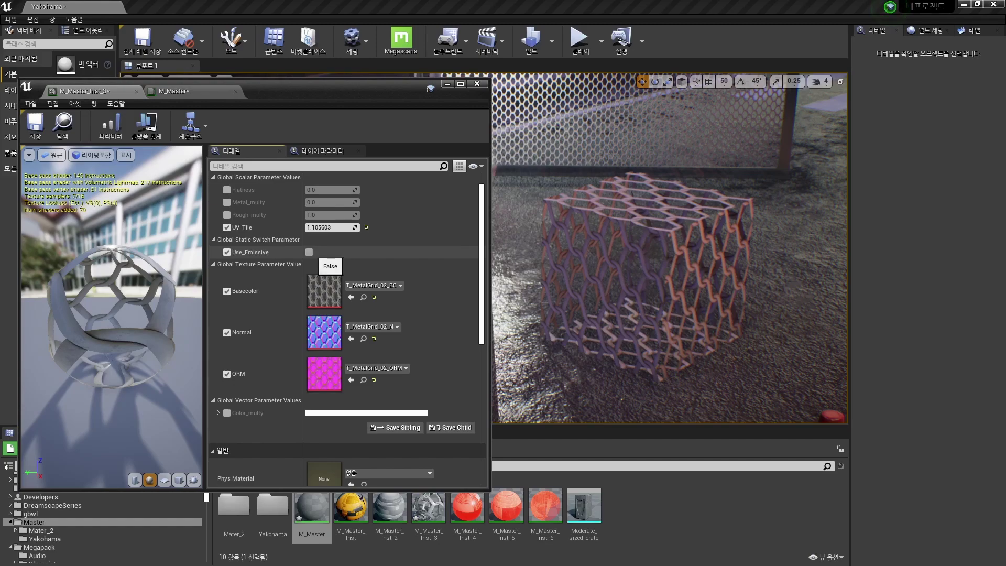
left_click(309, 252)
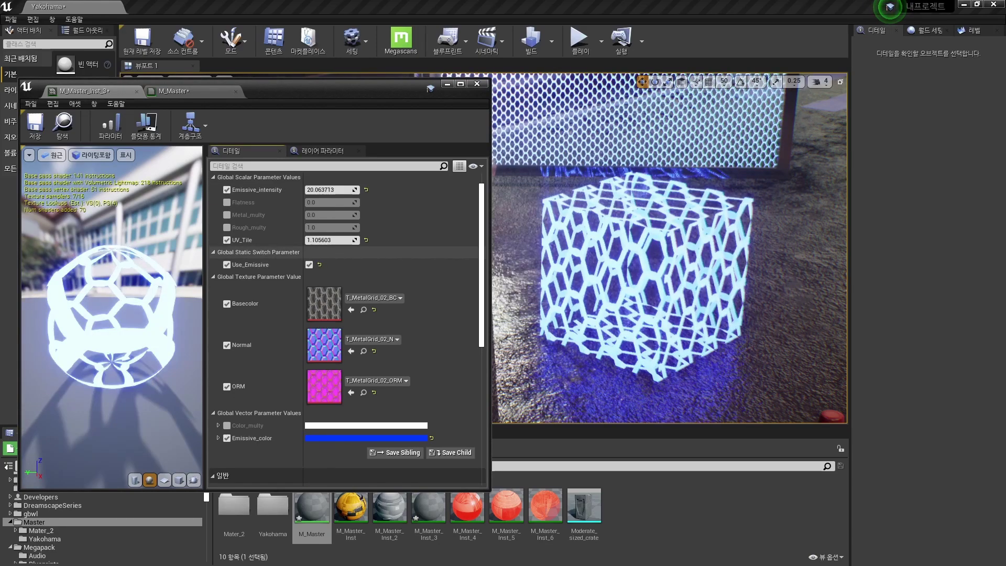
Toggle Use_Emissive off and on to compare, then lower Emissive_intensity to about 16.8.
left_click(309, 264)
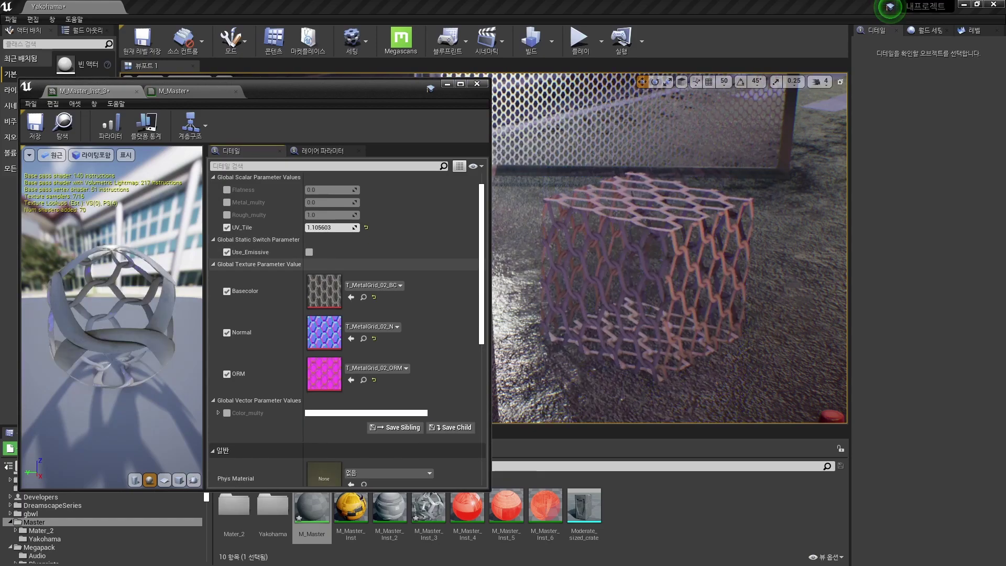
left_click(309, 252)
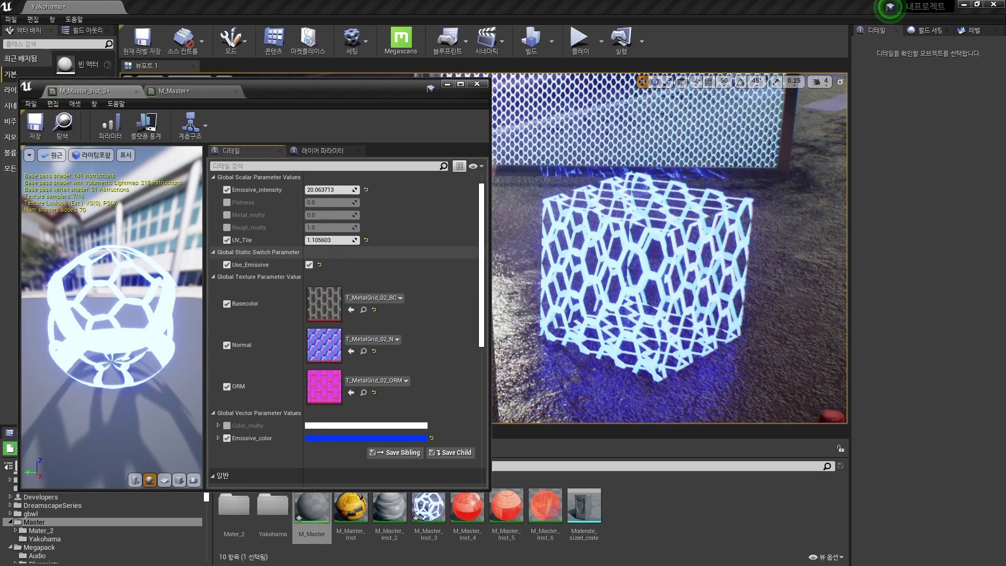
left_click(309, 265)
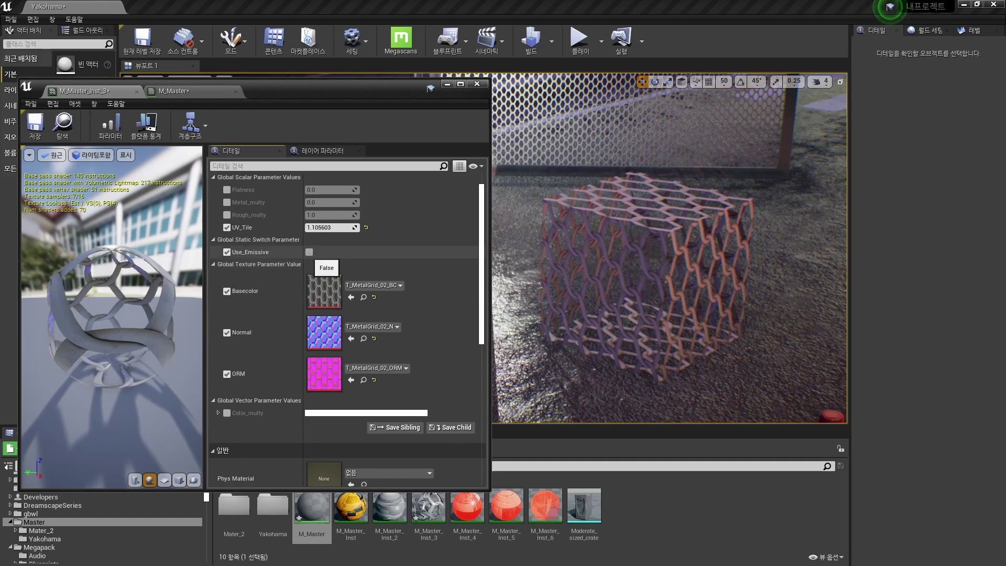
left_click(310, 252)
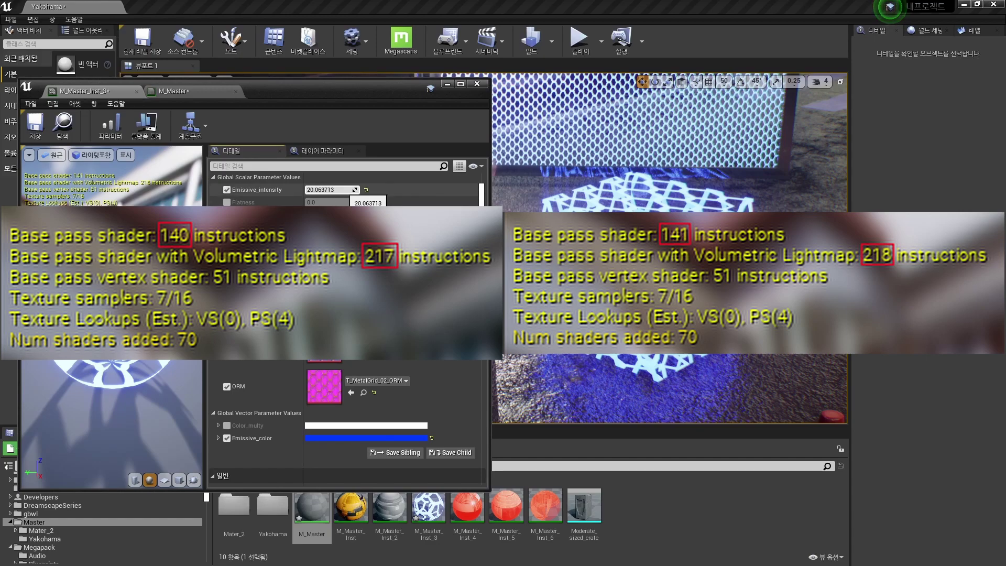
left_click_drag(331, 190, 293, 190)
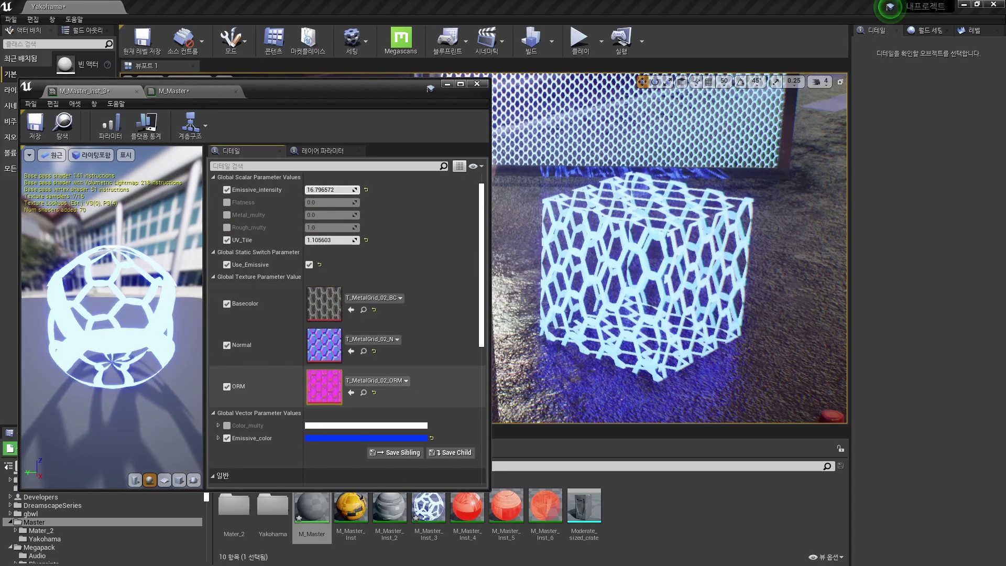
Set Emissive_color to a dark orange-red (R 0.322917, G 0.045607, B 0.003718).
left_click(346, 438)
left_click_drag(371, 330, 369, 415)
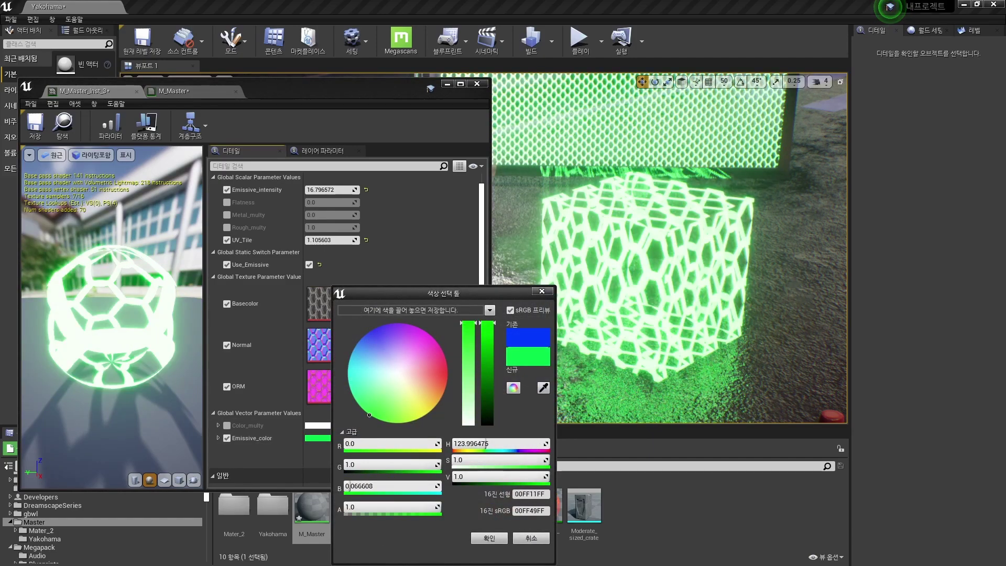
mouse_move(370, 415)
left_mouse_down()
mouse_move(442, 381)
mouse_move(440, 400)
mouse_move(447, 379)
left_mouse_up()
left_click_drag(487, 323, 487, 391)
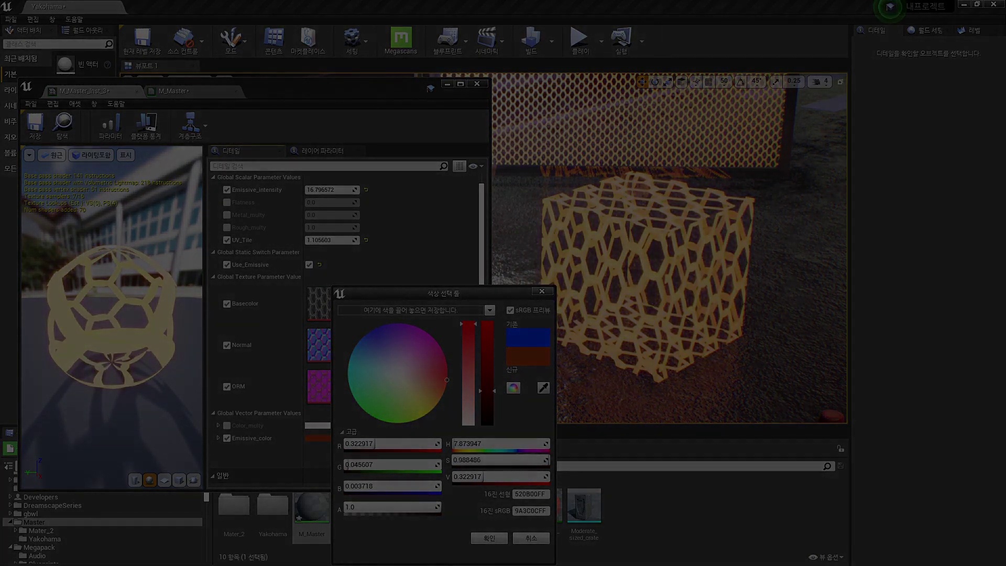